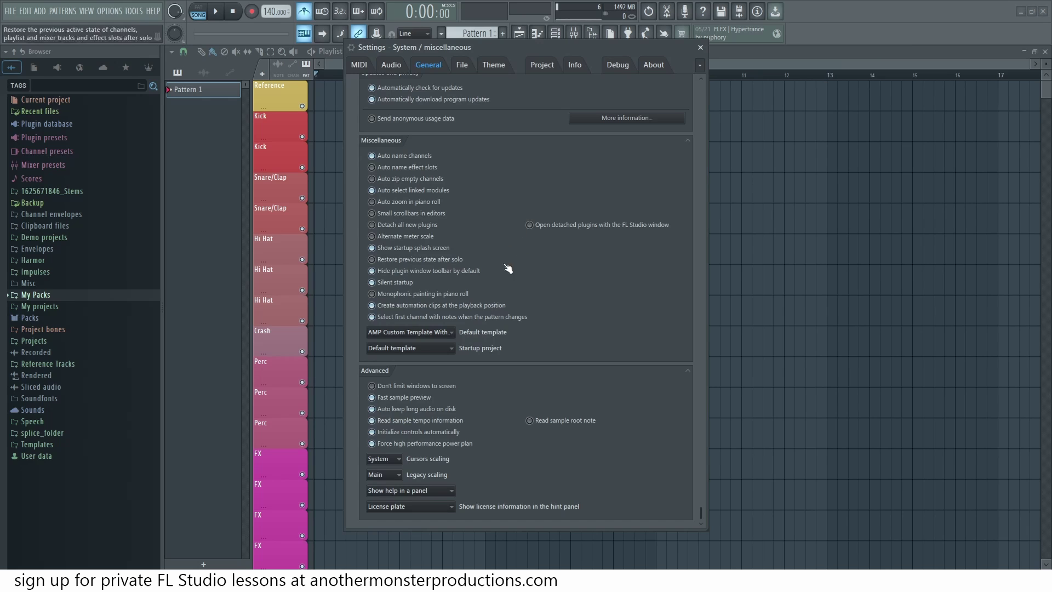
pyautogui.scroll(3, 547, 315)
pyautogui.scroll(-3, 526, 334)
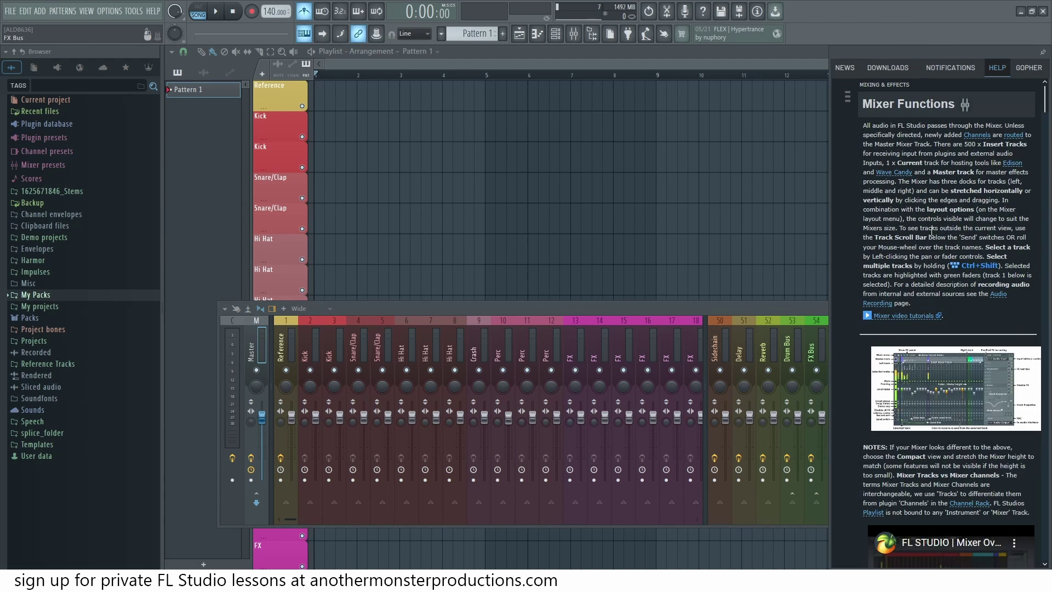
# Show the Gopher assistant and close the mixer window that overlaps it.
pyautogui.click(1028, 72)
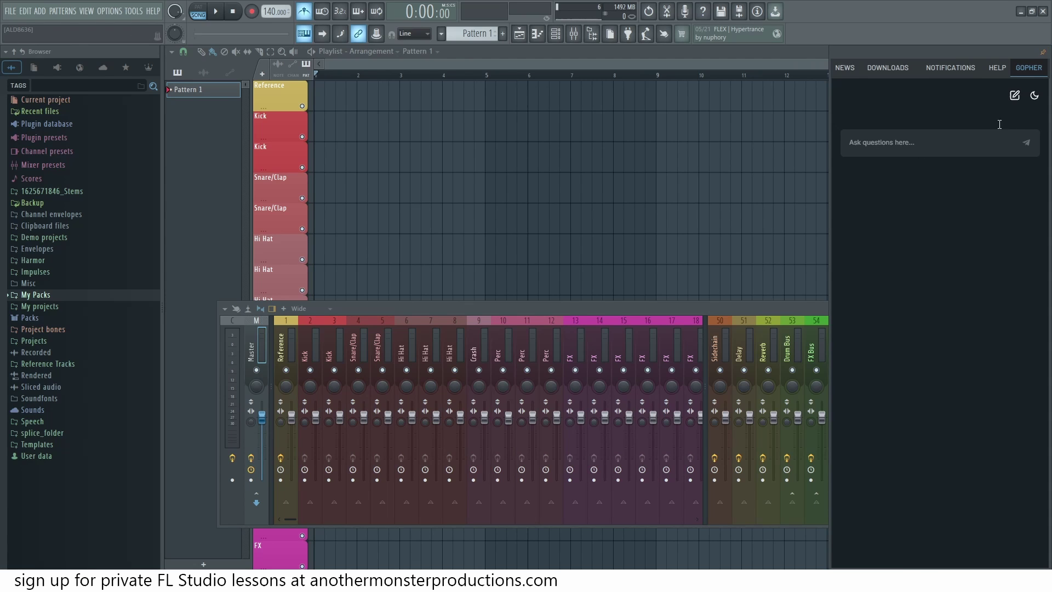
pyautogui.click(511, 305)
pyautogui.moveTo(528, 310); pyautogui.dragTo(528, 279)
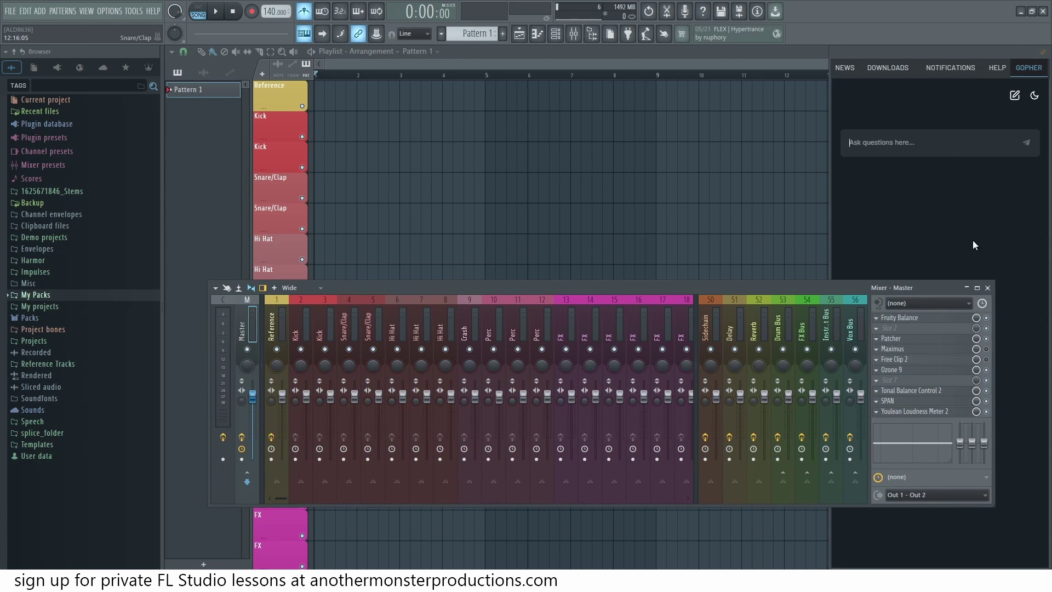
pyautogui.click(987, 288)
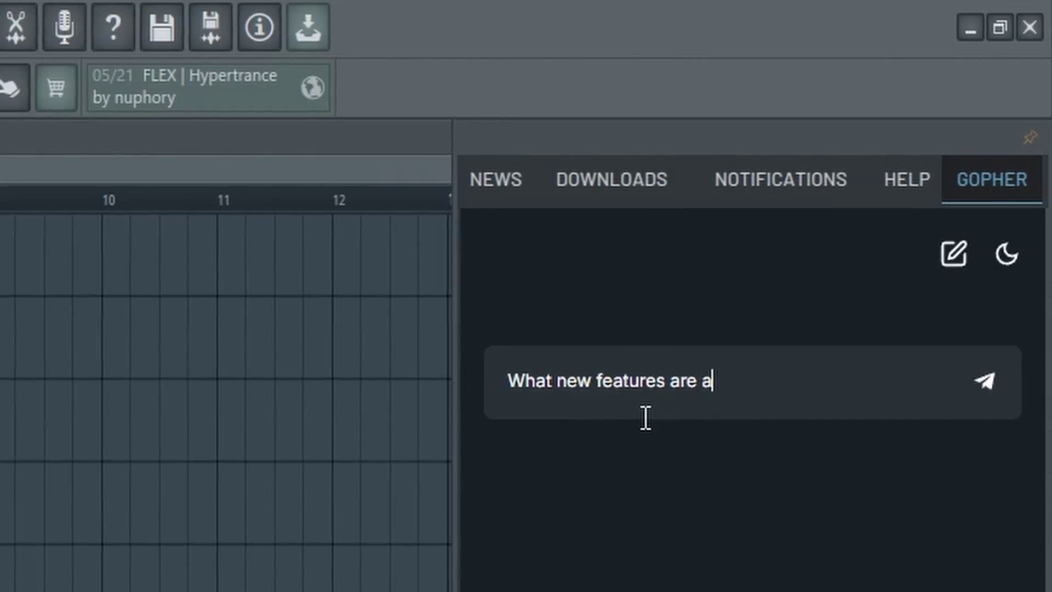
# Ask Gopher "What new features are available in FL Studio 25?" and read through its answer.
pyautogui.write('vailable i')
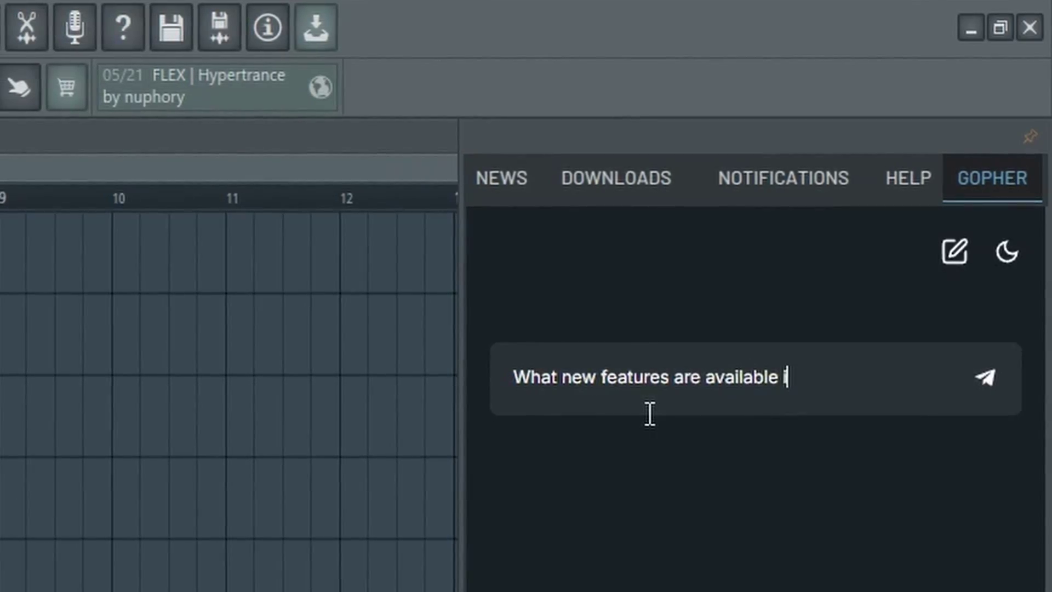
pyautogui.write('n FL St')
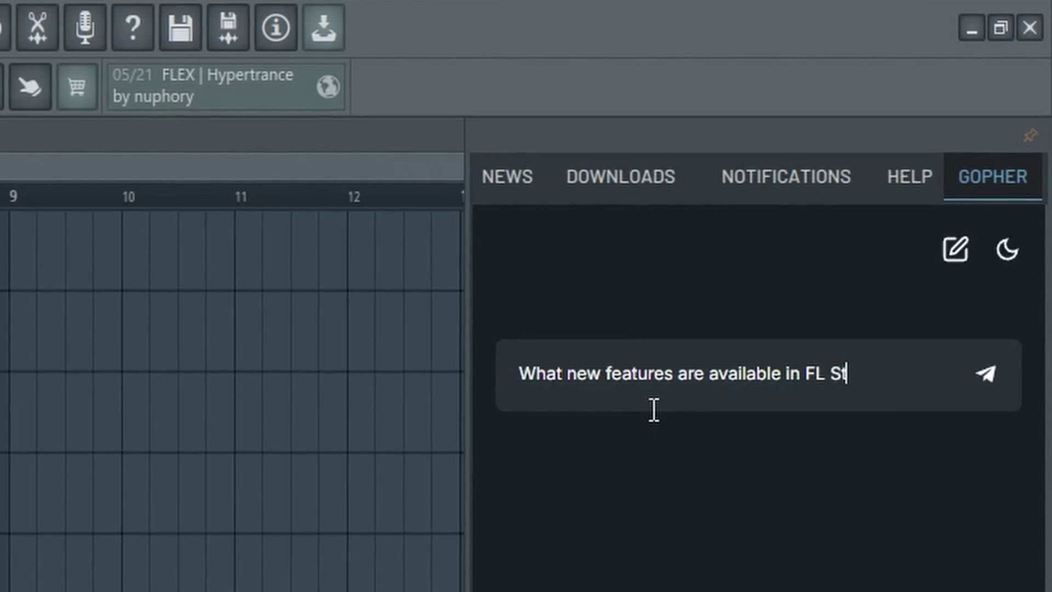
pyautogui.write('udio ')
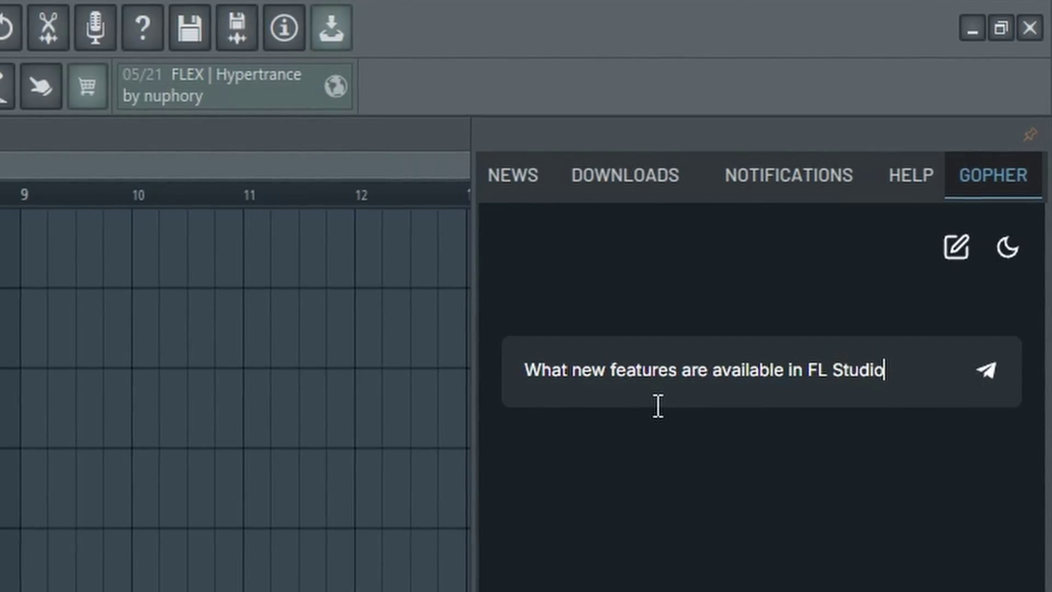
pyautogui.write('25?')
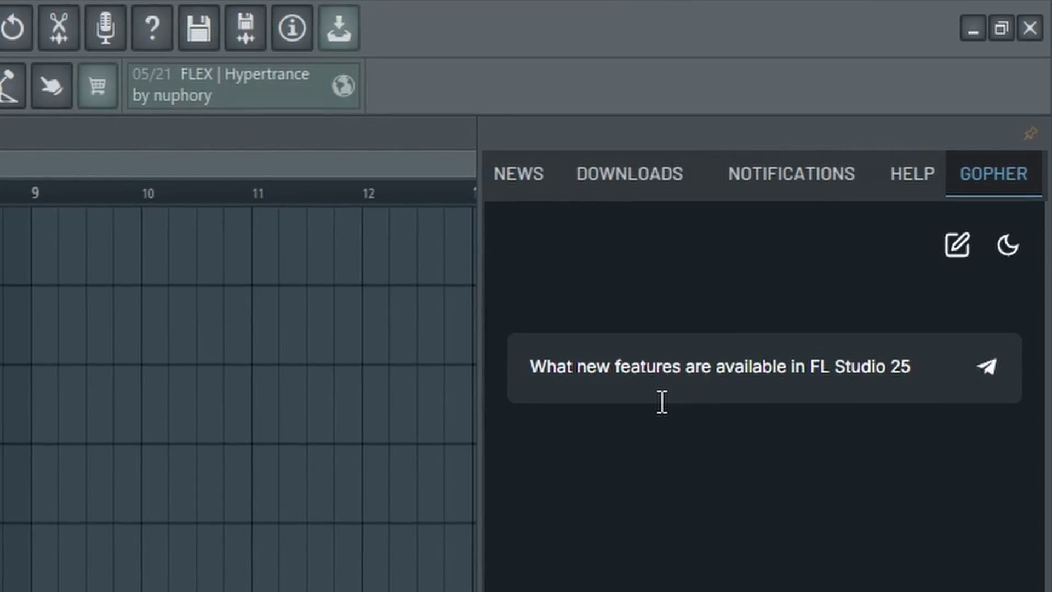
pyautogui.press('Return')
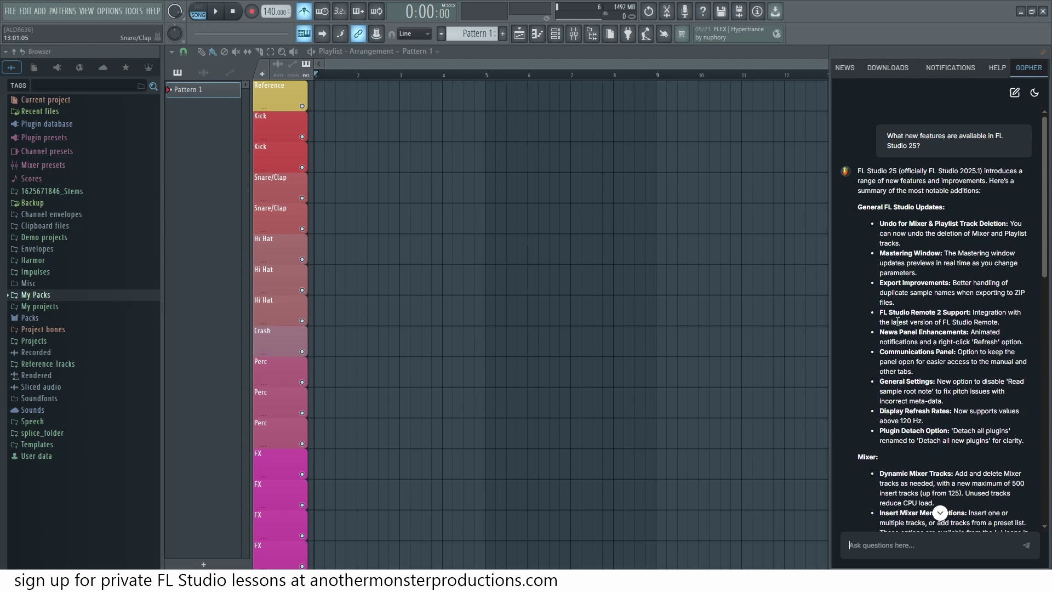
pyautogui.scroll(-2, 897, 321)
pyautogui.scroll(-1, 896, 364)
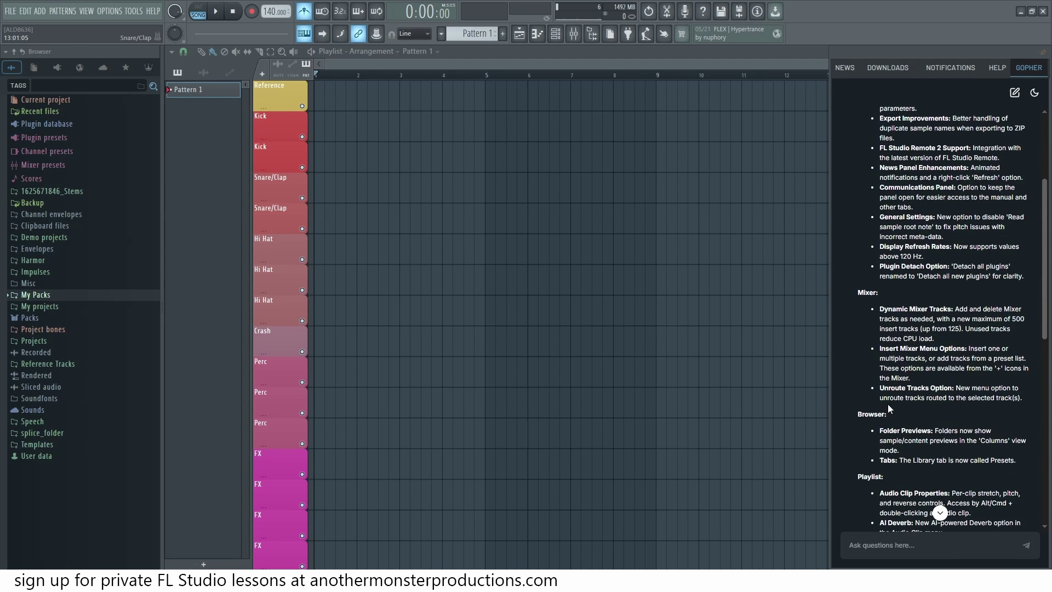
pyautogui.scroll(-2, 909, 422)
pyautogui.scroll(-3, 898, 405)
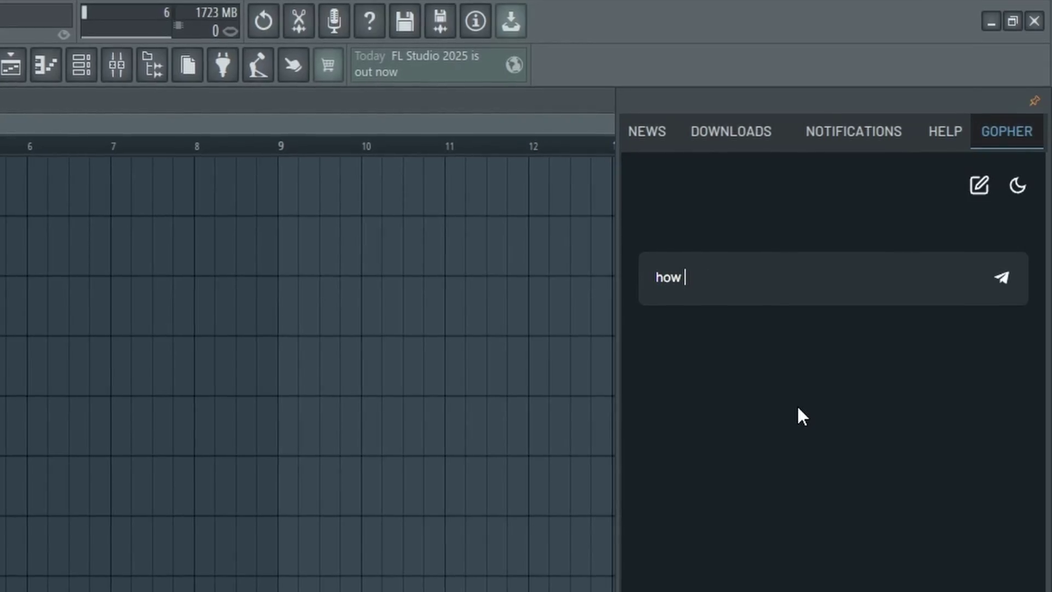
# Ask Gopher "how do I change the settings in fl studio so that the plugin windows go away when I click on something else?".
pyautogui.write('do I change the ')
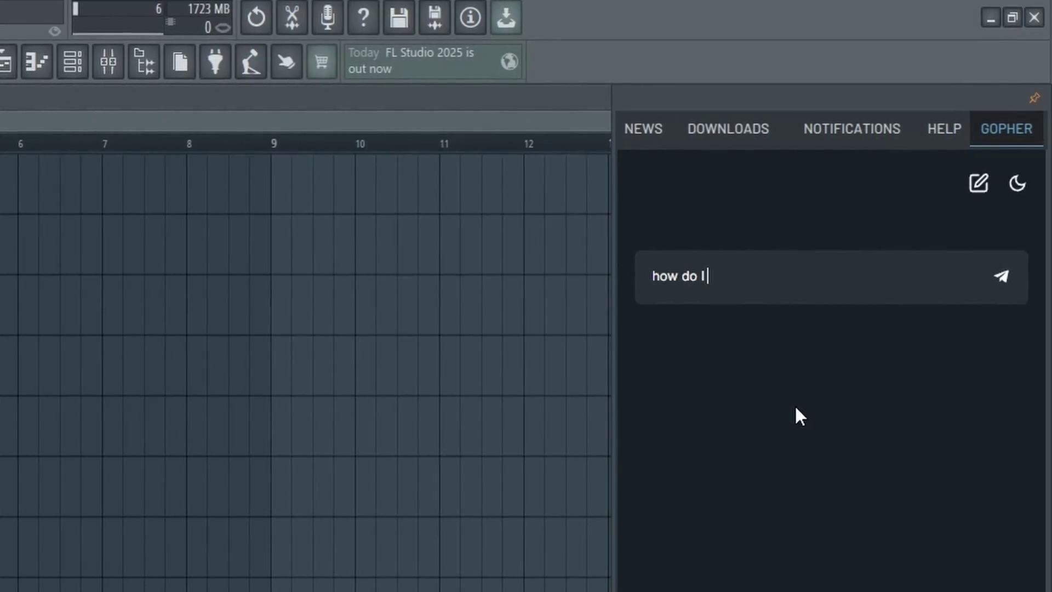
pyautogui.write('settings in fl studi')
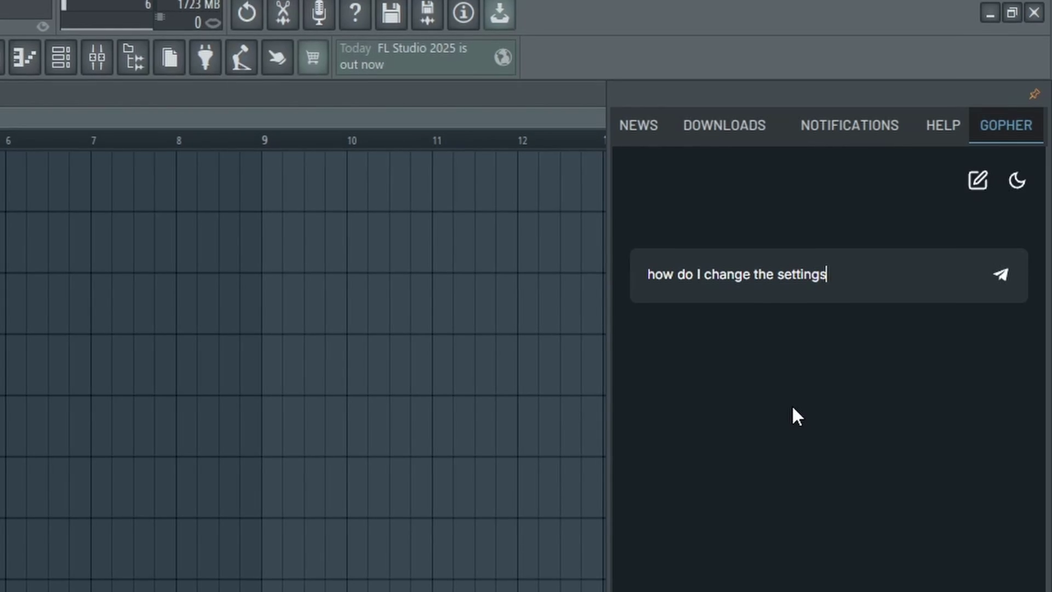
pyautogui.write('o so that')
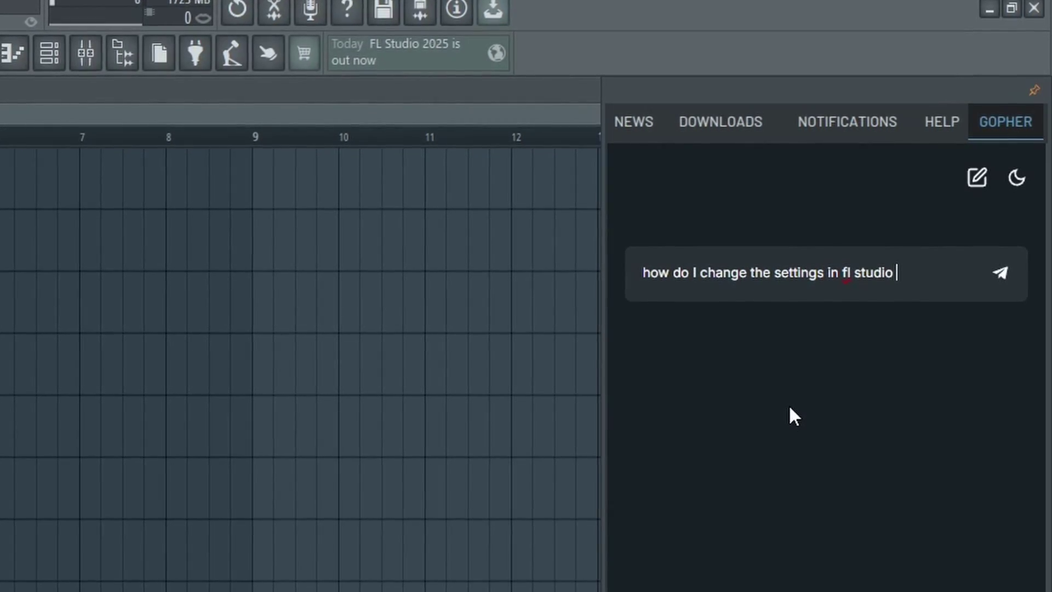
pyautogui.write(' the pol')
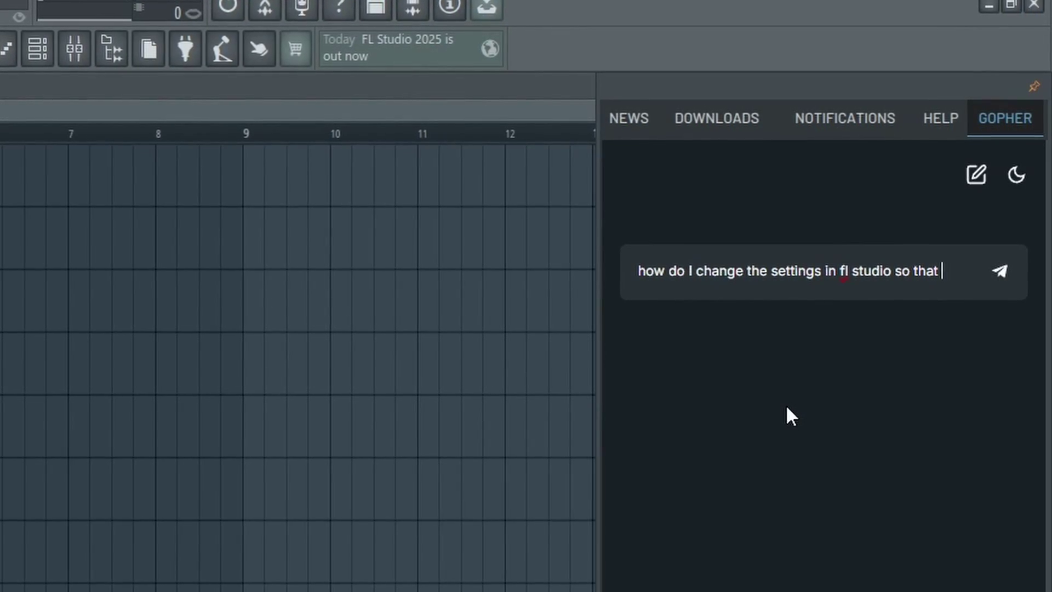
pyautogui.press('BackSpace')
pyautogui.press('BackSpace')
pyautogui.write('lugin wind')
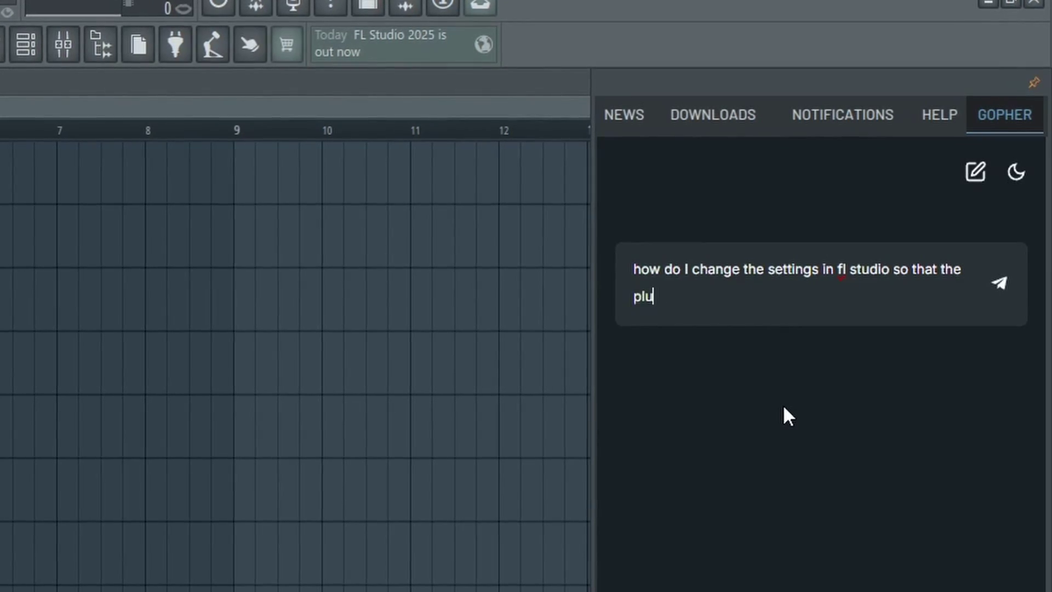
pyautogui.write('ows go away')
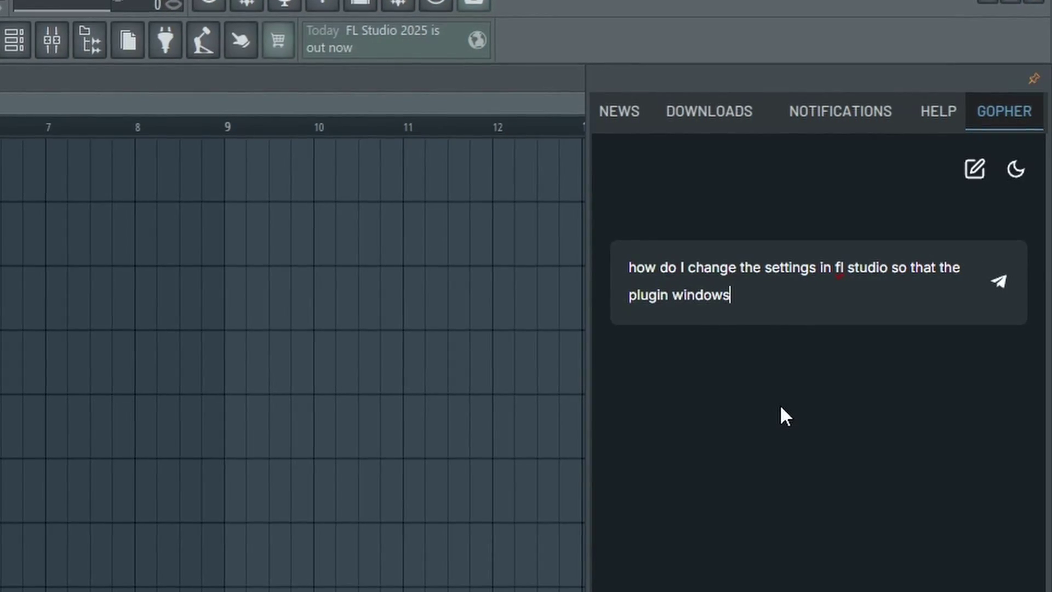
pyautogui.write(' when I click on something e')
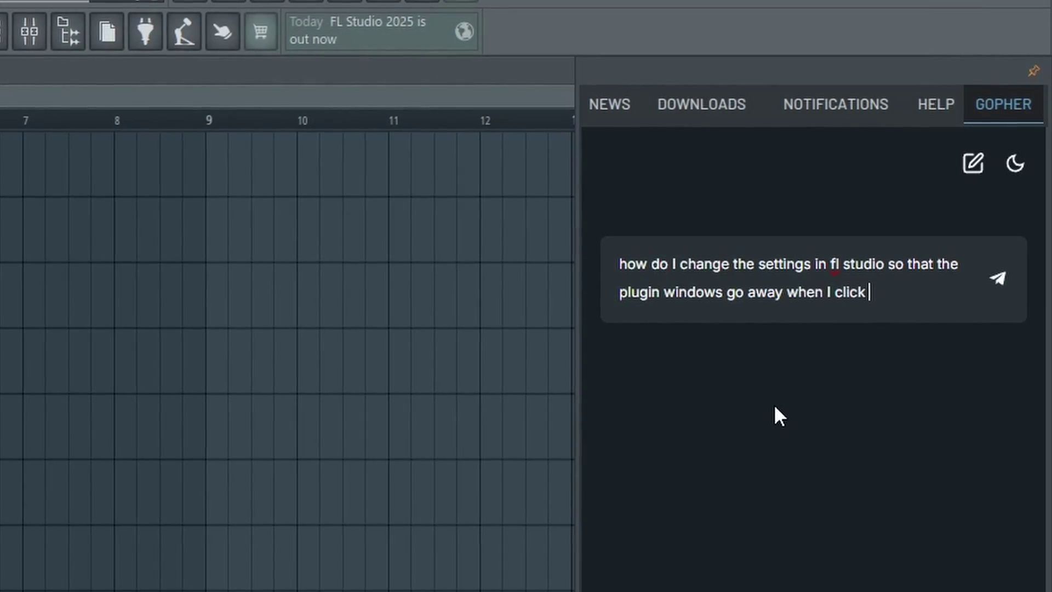
pyautogui.write('lse?')
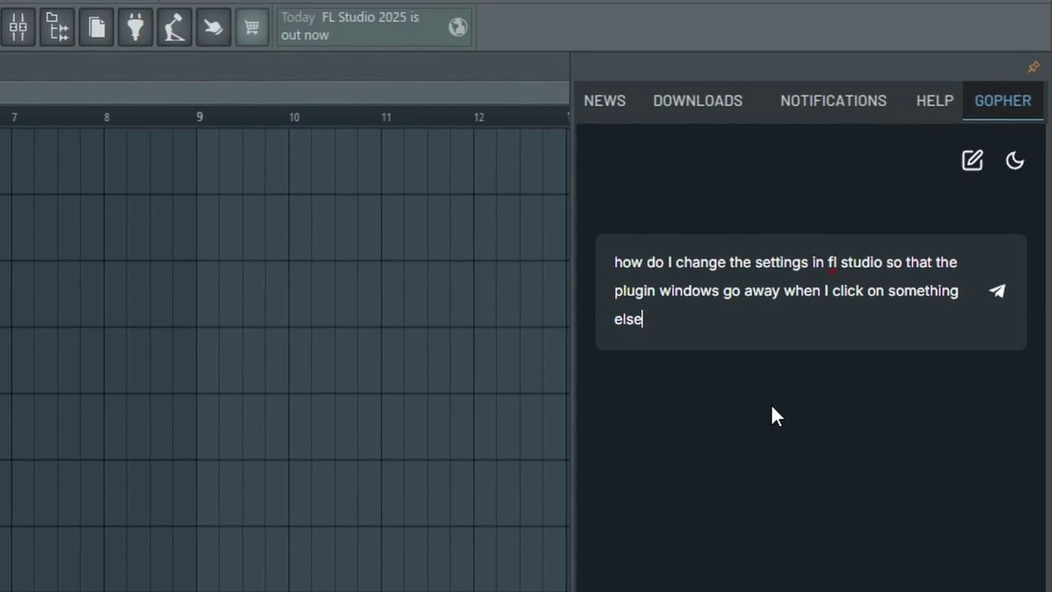
pyautogui.press('Return')
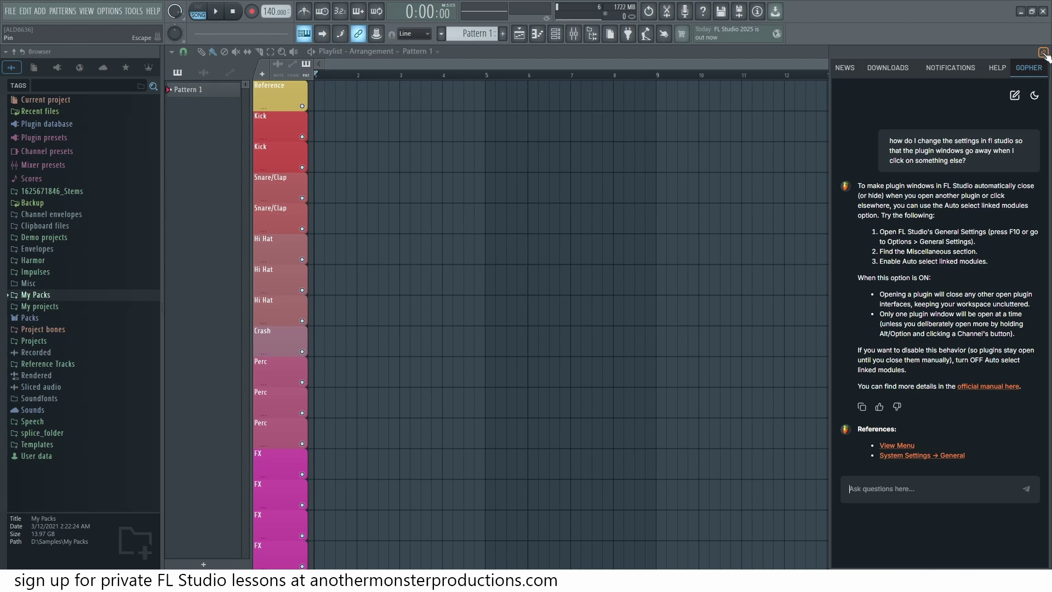
# Open the General settings.
pyautogui.click(111, 11)
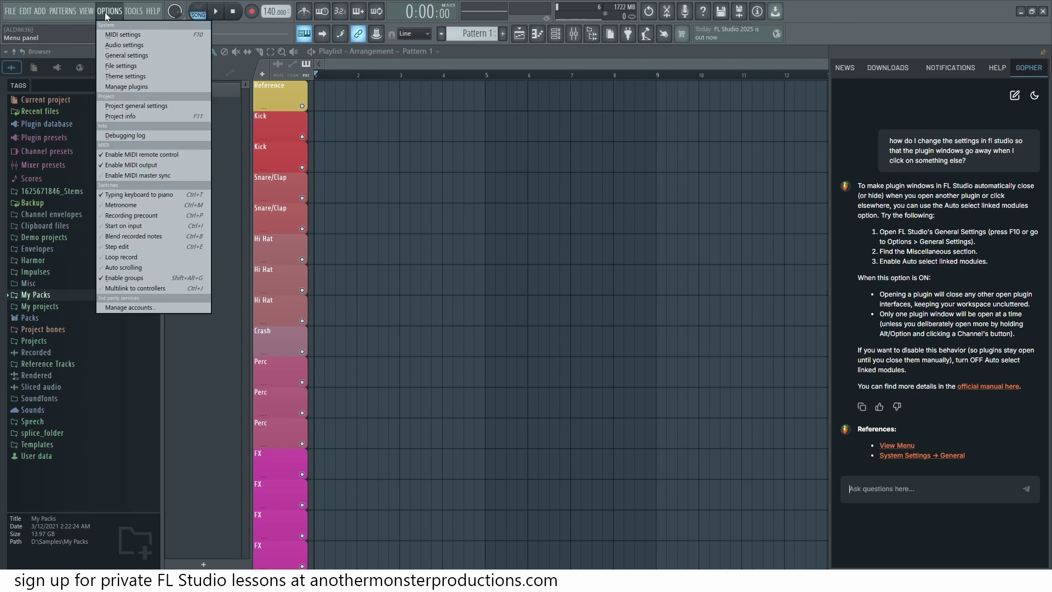
pyautogui.click(114, 56)
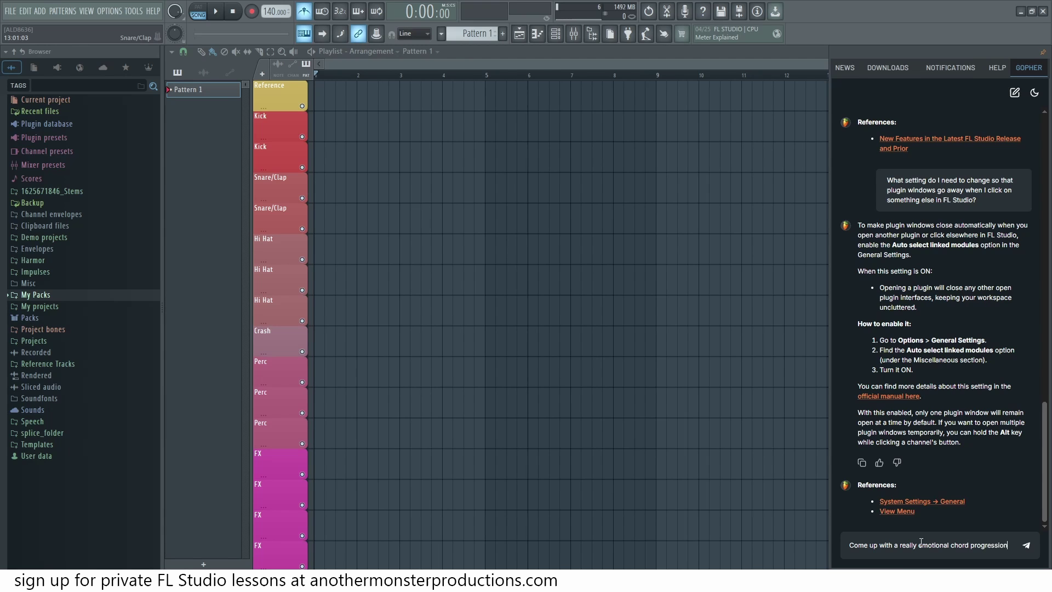
# Ask Gopher "Come up with a really emotional chord progression for a house track please".
pyautogui.write('for a house')
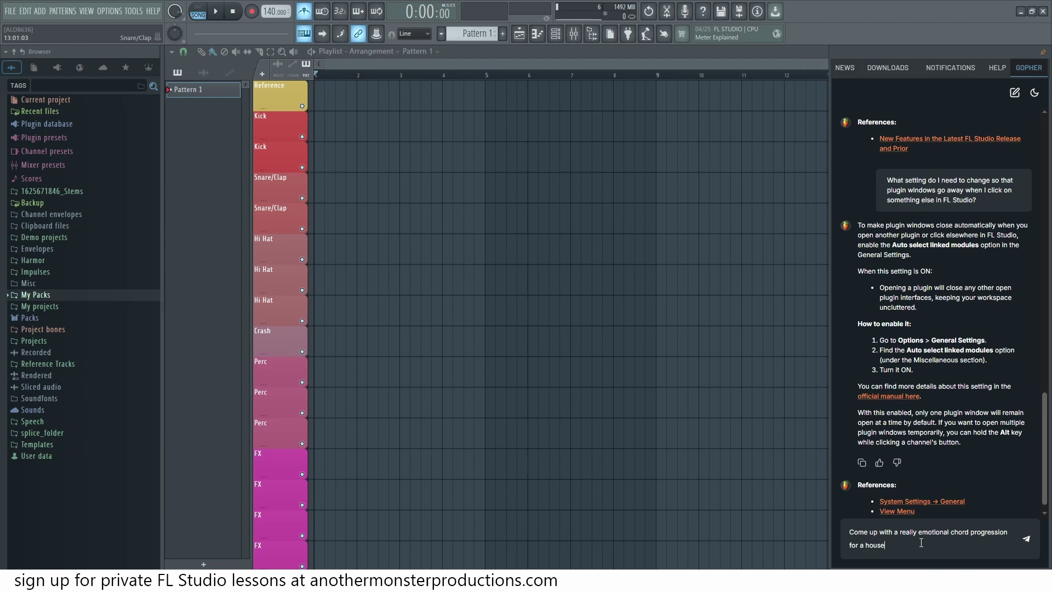
pyautogui.write(' track please')
pyautogui.press('Return')
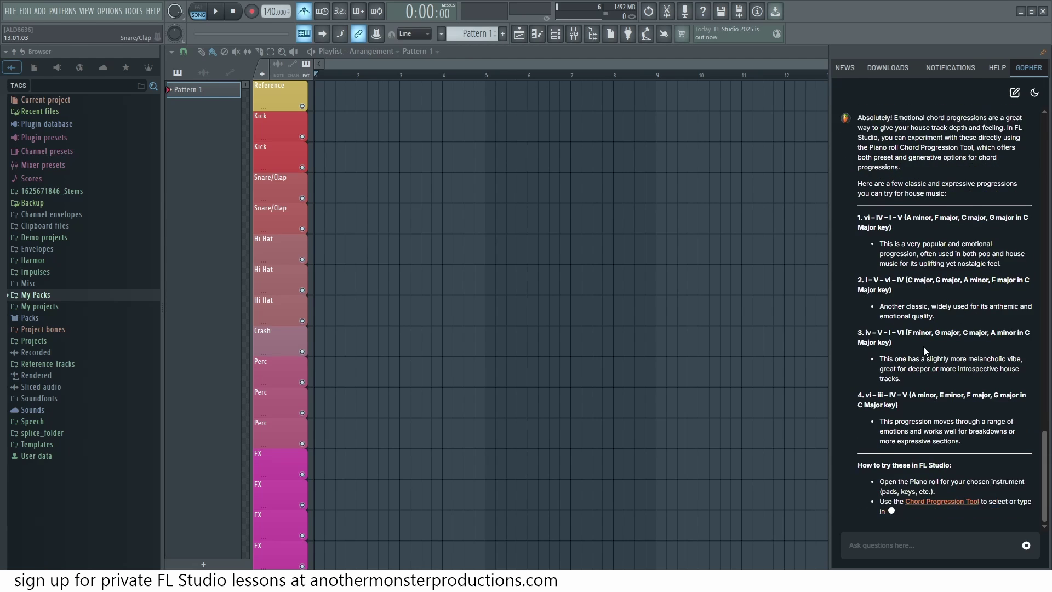
# Copy the chords "A minor, F major, C major, G major" from the first progression in Gopher's answer.
pyautogui.scroll(5, 924, 350)
pyautogui.scroll(-2, 915, 373)
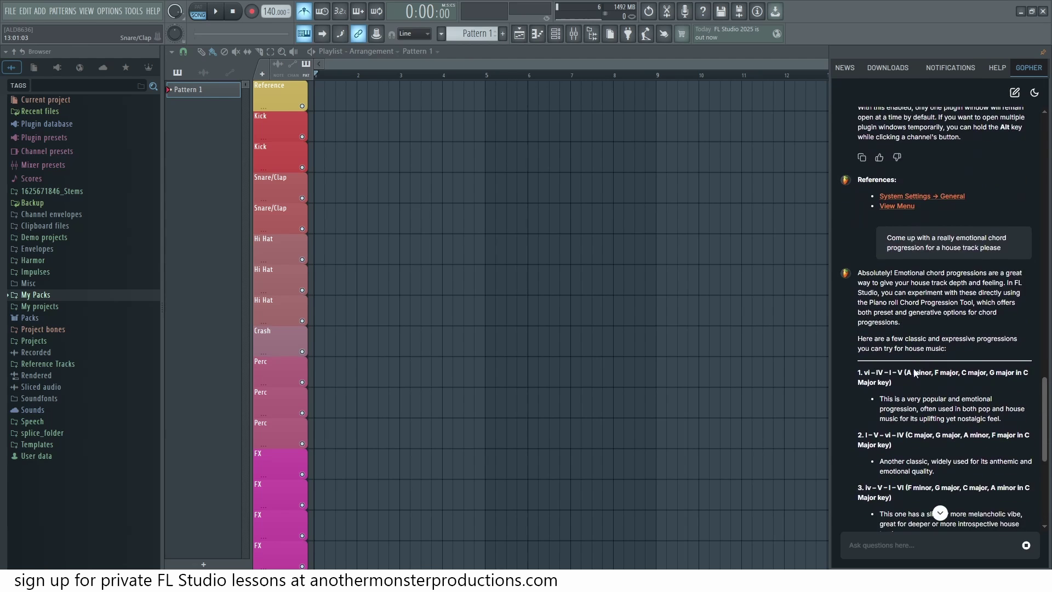
pyautogui.scroll(-2, 925, 312)
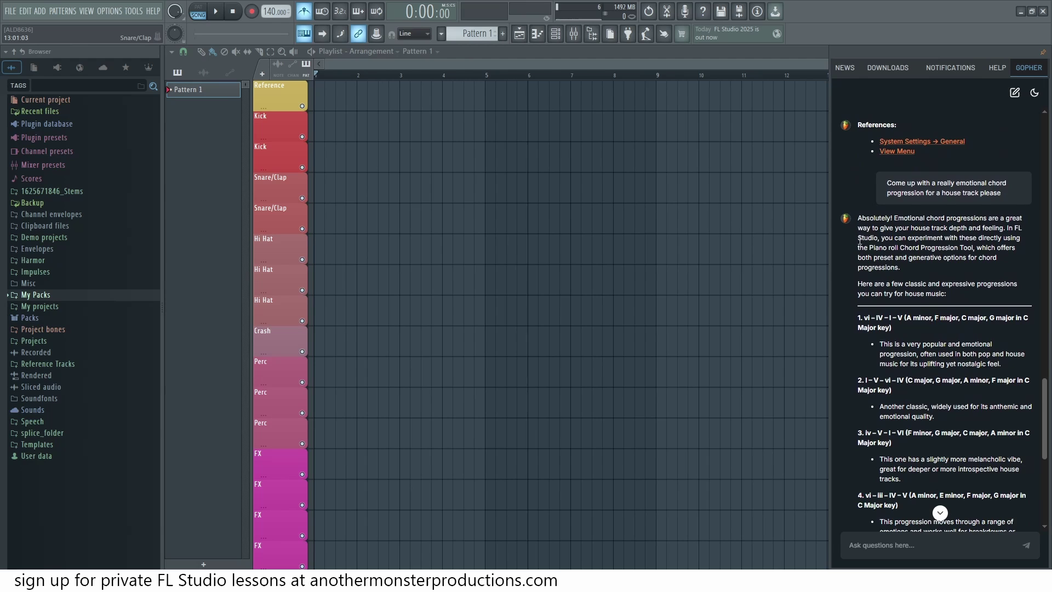
pyautogui.scroll(-2, 934, 273)
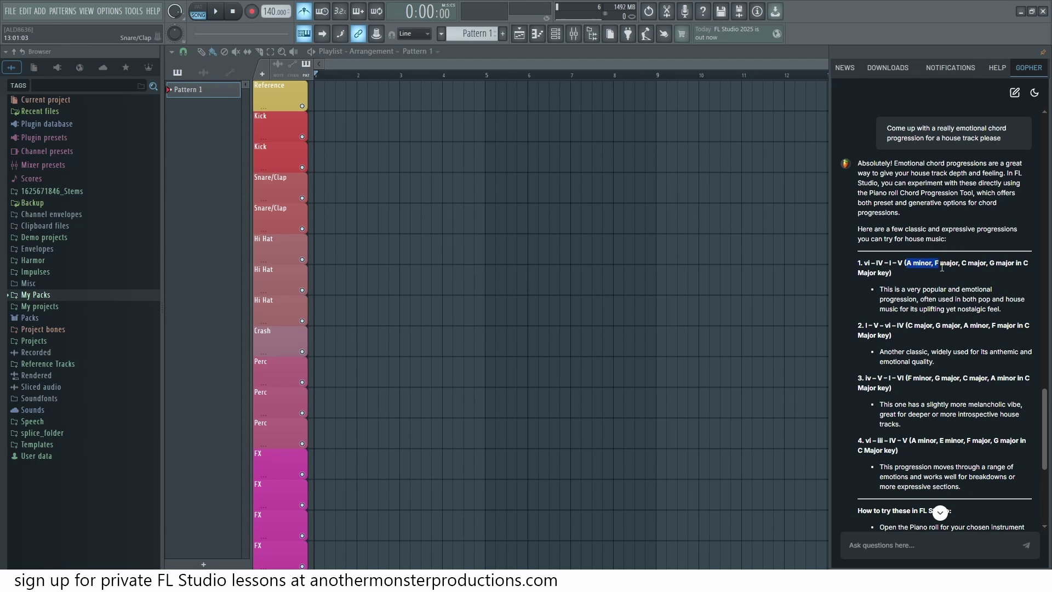
pyautogui.moveTo(987, 267); pyautogui.dragTo(1014, 268)
pyautogui.hotkey('ctrl', 'c')
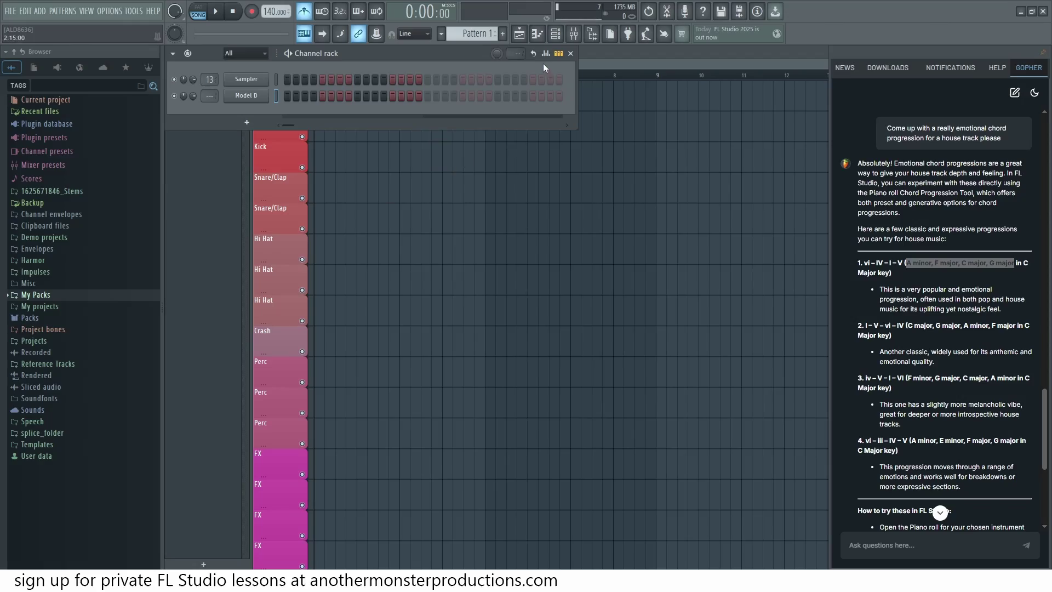
# Open the chord progression generator in the Model D channel's piano roll.
pyautogui.click(537, 34)
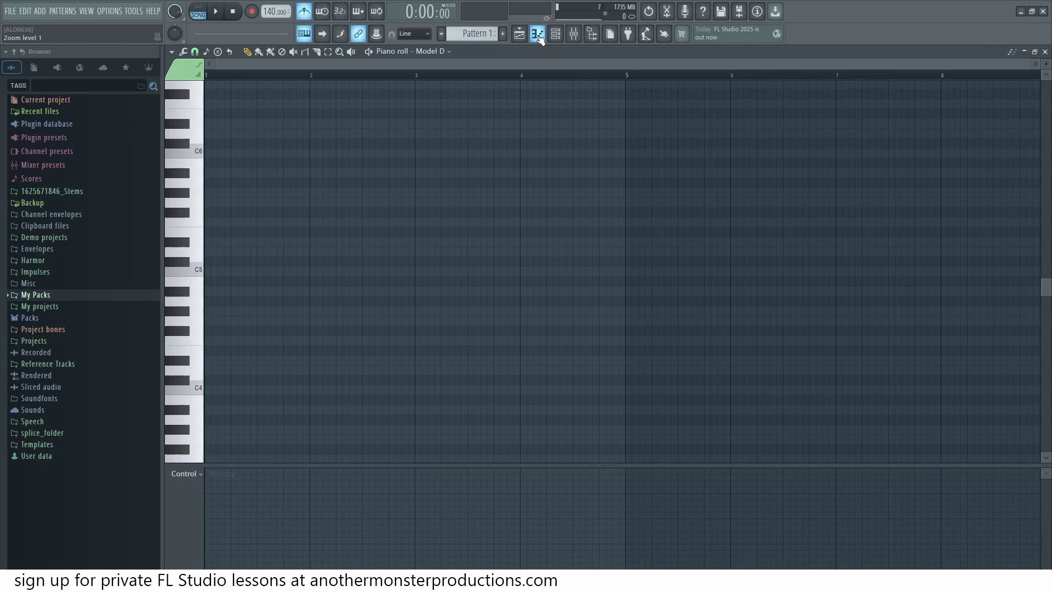
pyautogui.click(172, 52)
pyautogui.moveTo(186, 85)
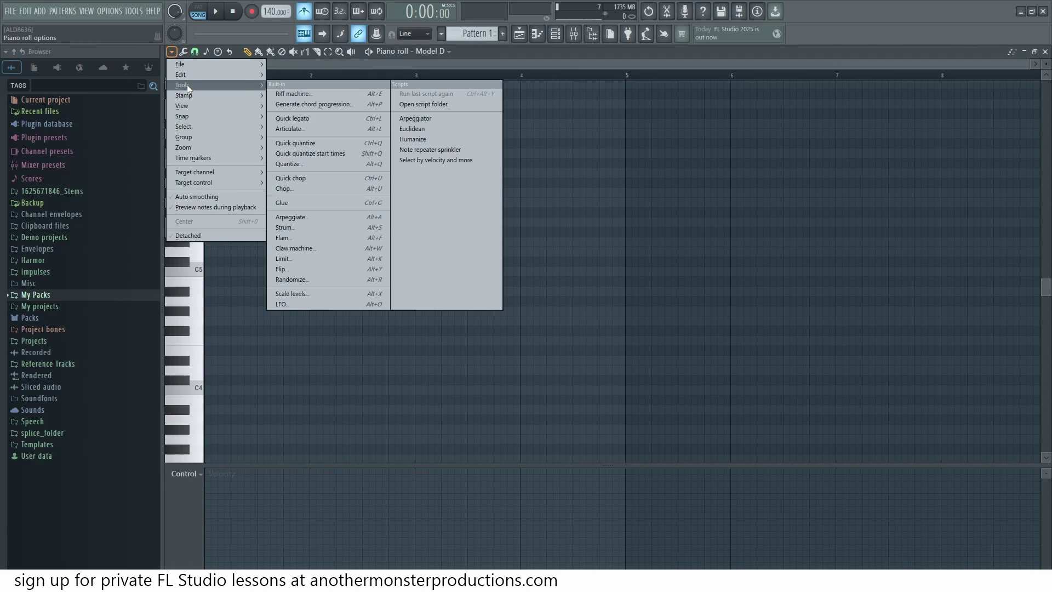
pyautogui.click(307, 106)
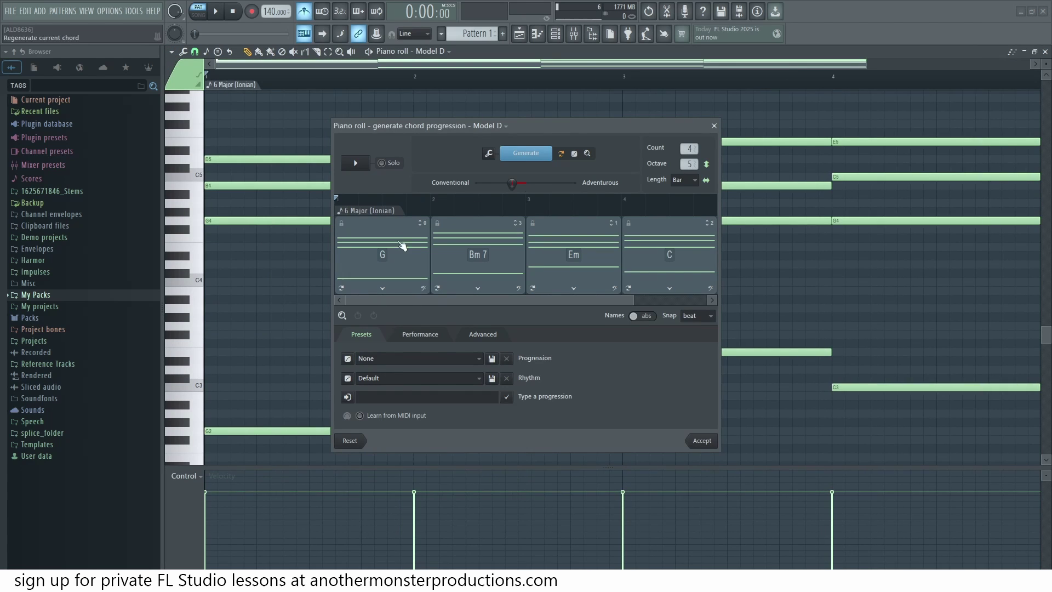
# Apply the copied progression "A minor, F major, C major, G major" as the typed progression, accept it, and play the pattern.
pyautogui.hotkey('ctrl', 'v')
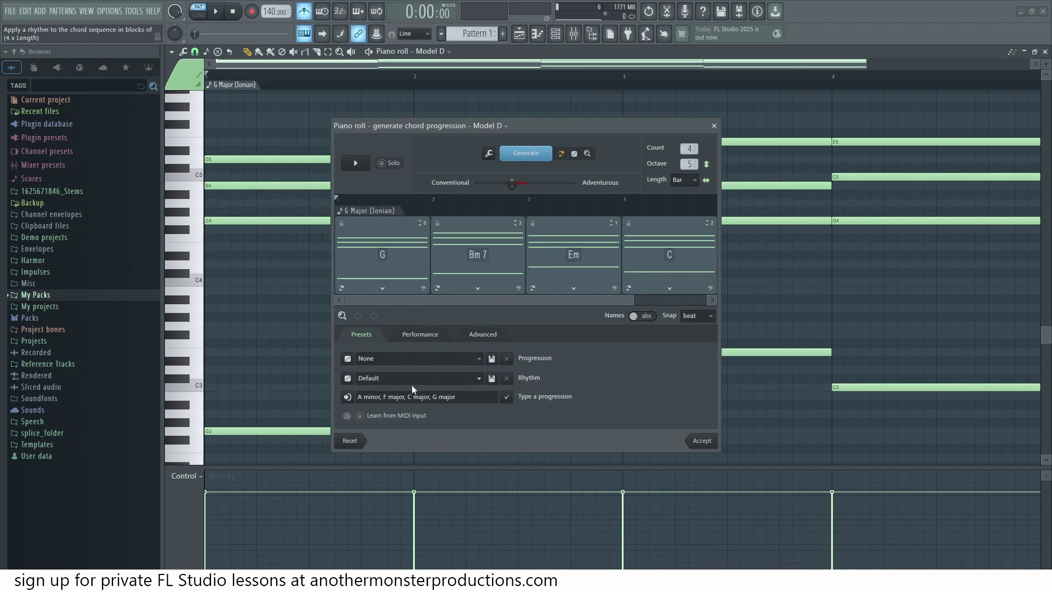
pyautogui.click(506, 396)
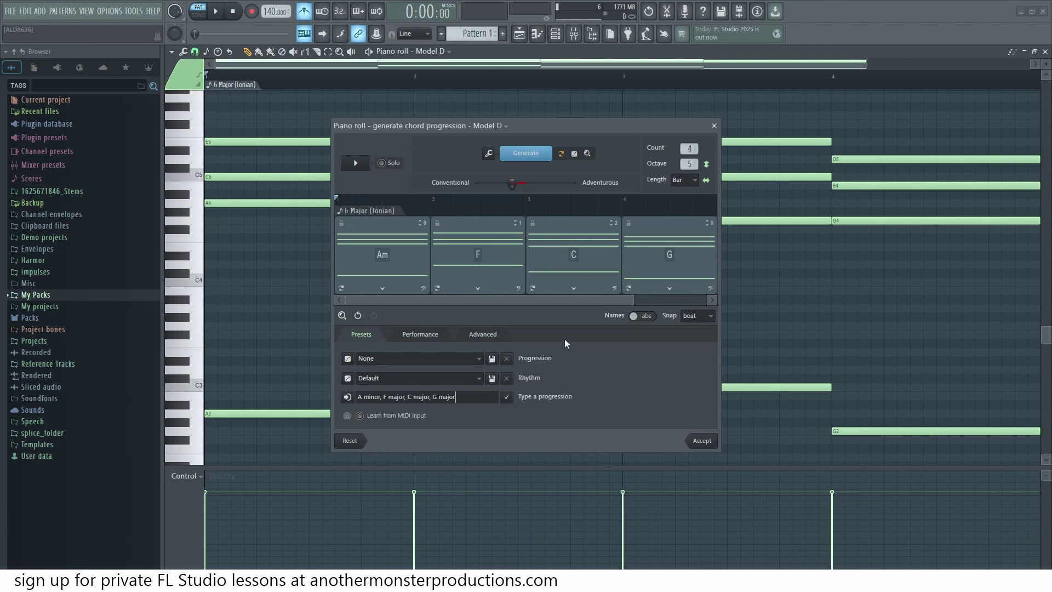
pyautogui.click(703, 440)
pyautogui.click(198, 11)
pyautogui.press('space')
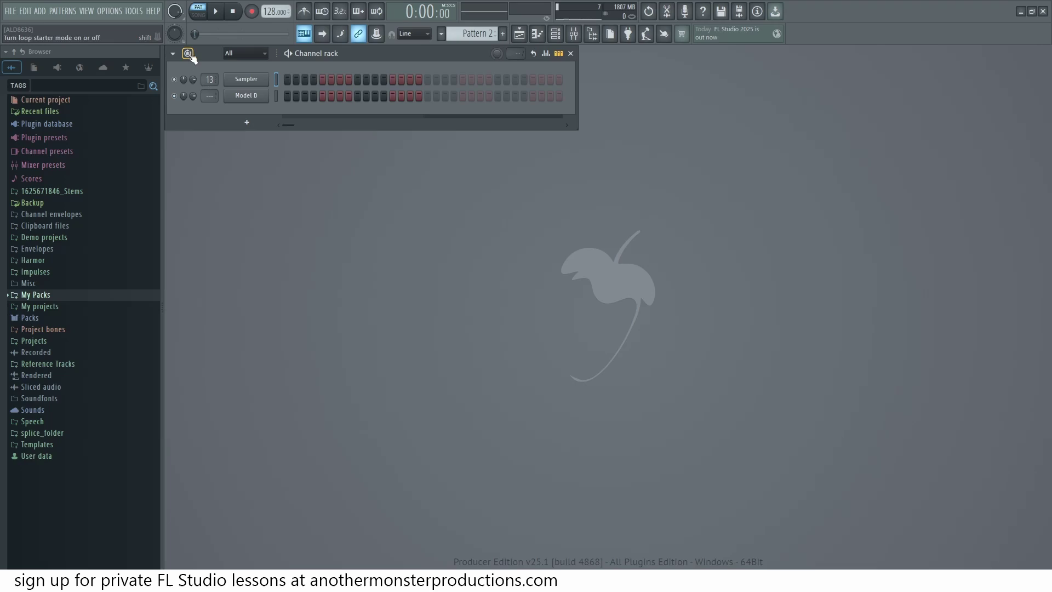
# Turn on Loop Starter mode in the channel rack.
pyautogui.click(188, 53)
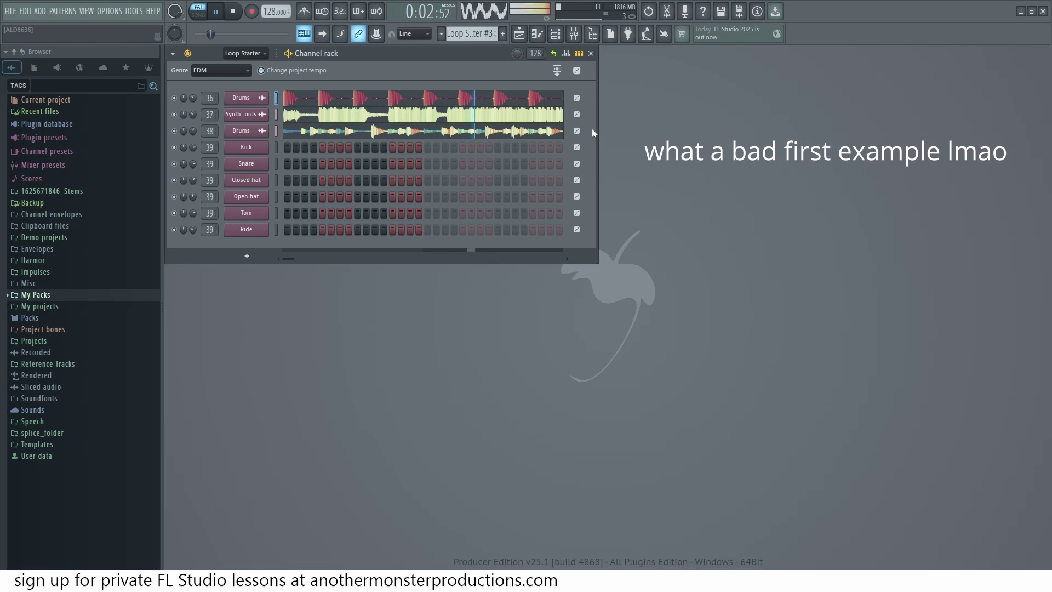
# Replace the loop samples of the two Drums channels and the synth channel repeatedly while the Loop Starter pattern plays.
pyautogui.click(578, 116)
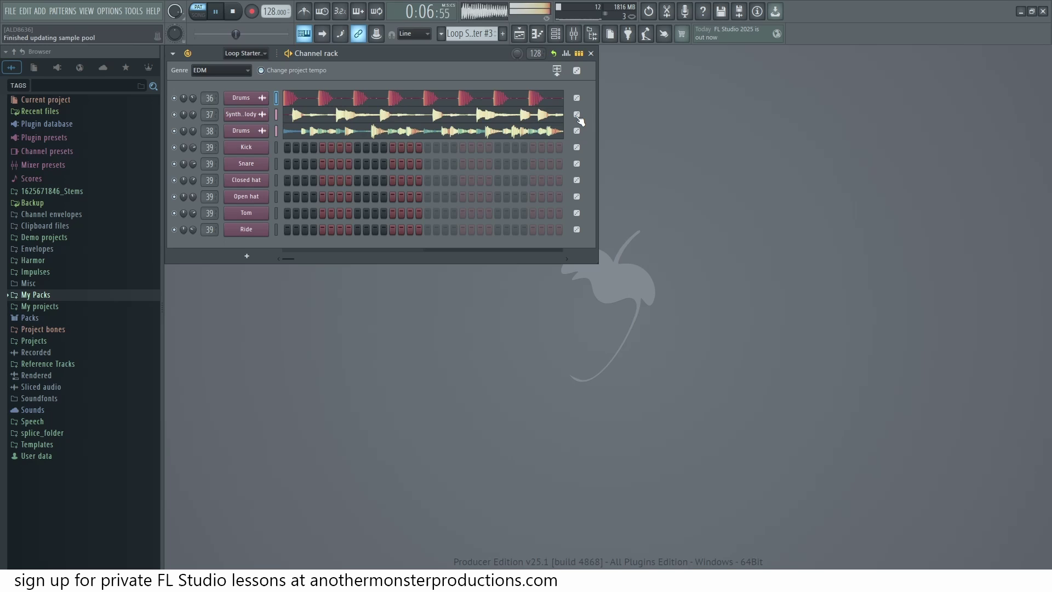
pyautogui.click(576, 99)
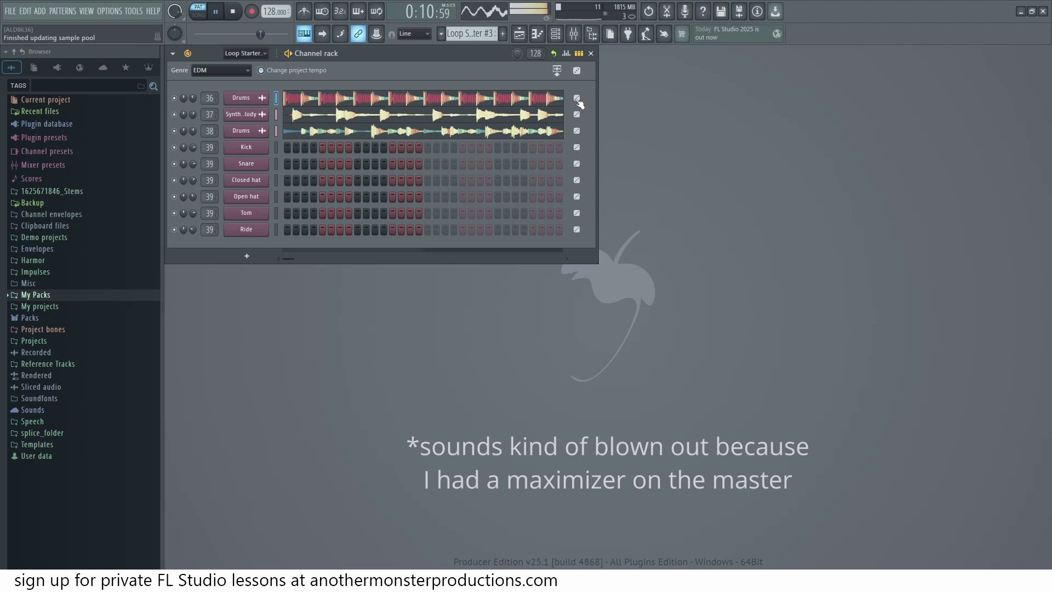
pyautogui.click(577, 131)
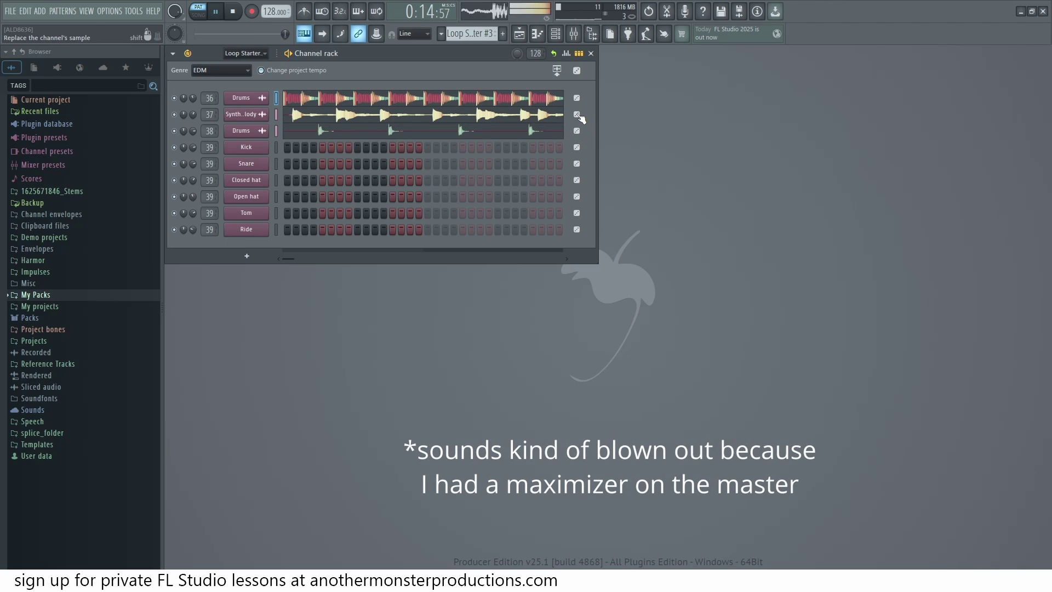
pyautogui.click(577, 131)
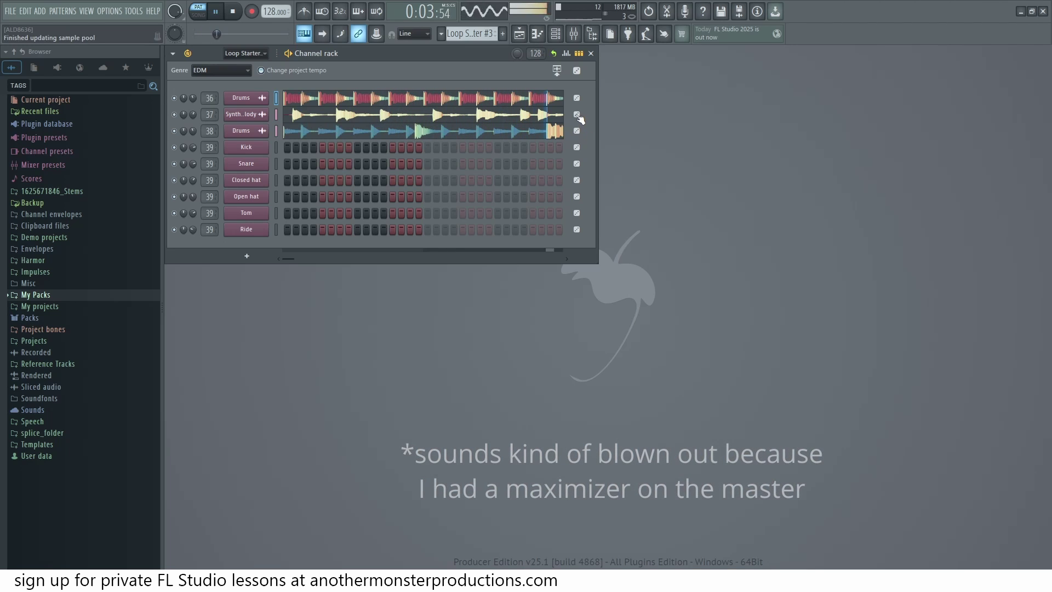
pyautogui.click(577, 115)
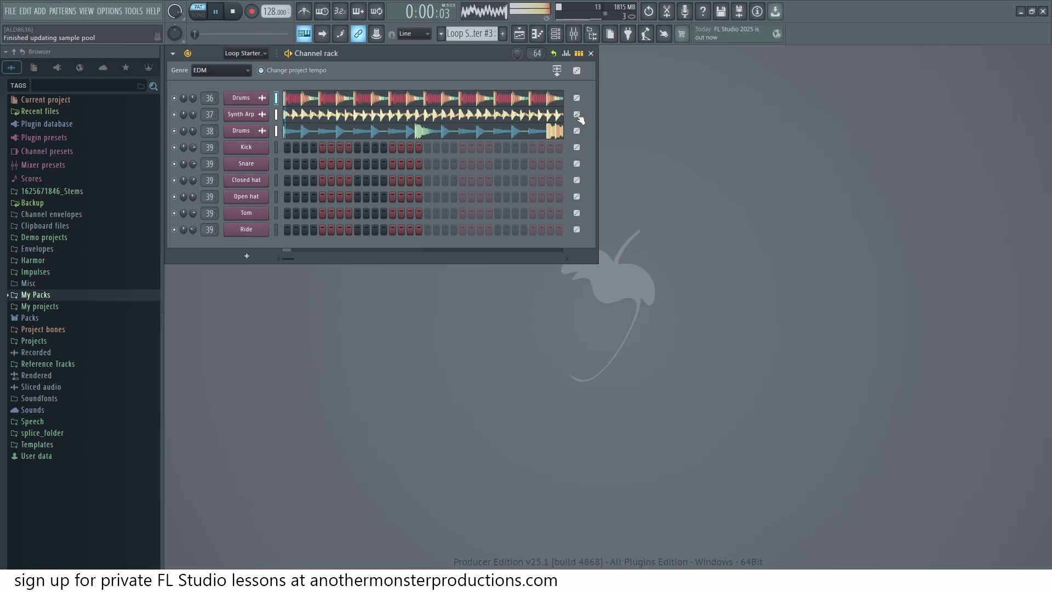
pyautogui.click(577, 115)
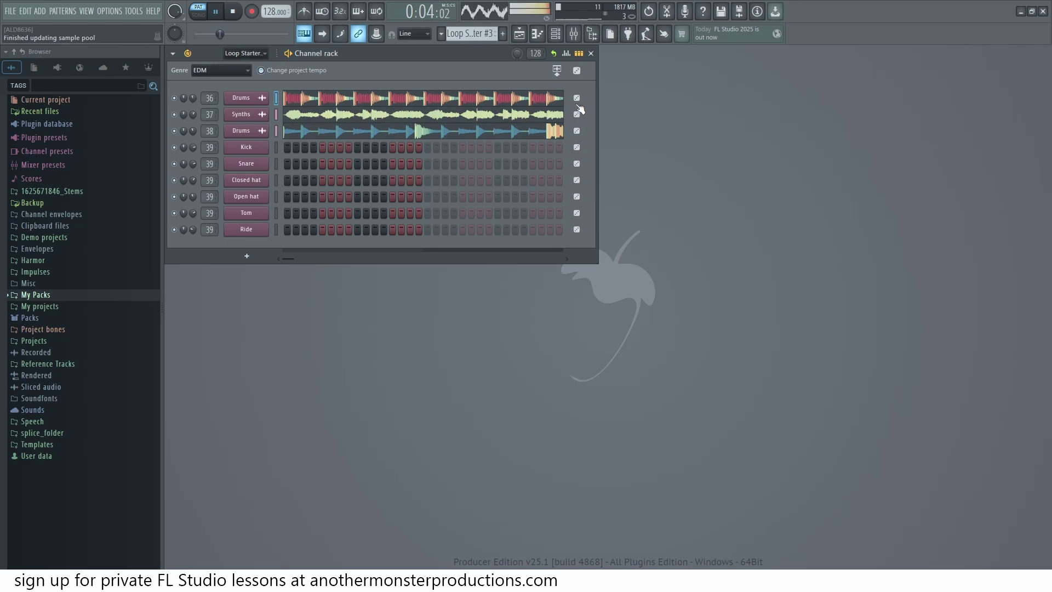
pyautogui.click(577, 102)
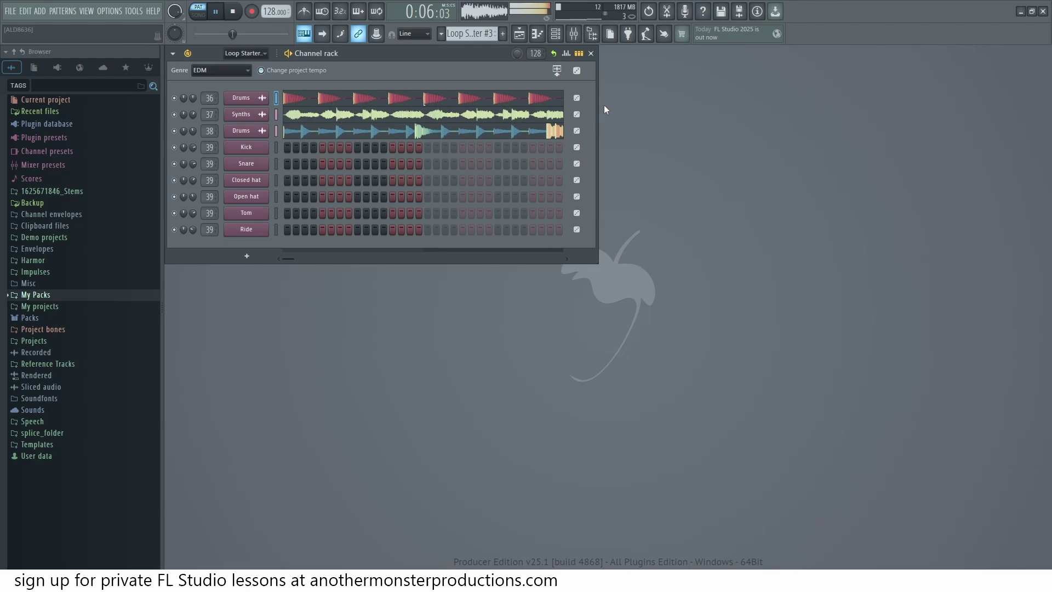
pyautogui.click(577, 116)
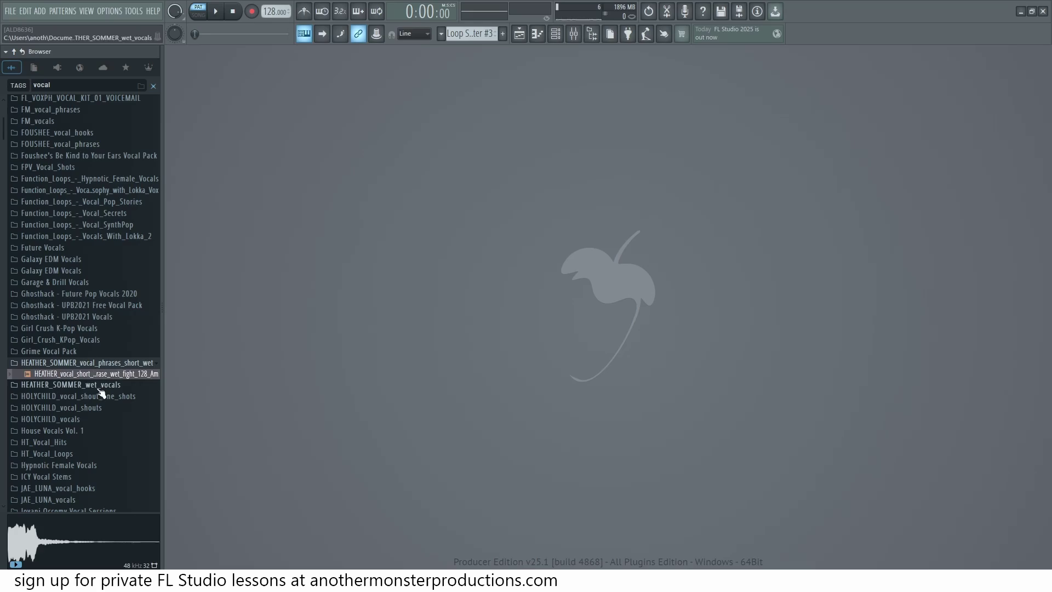
# Preview the wet "fight" 128 Am vocal phrase and place it on a Vox track at the start of the playlist.
pyautogui.click(59, 376)
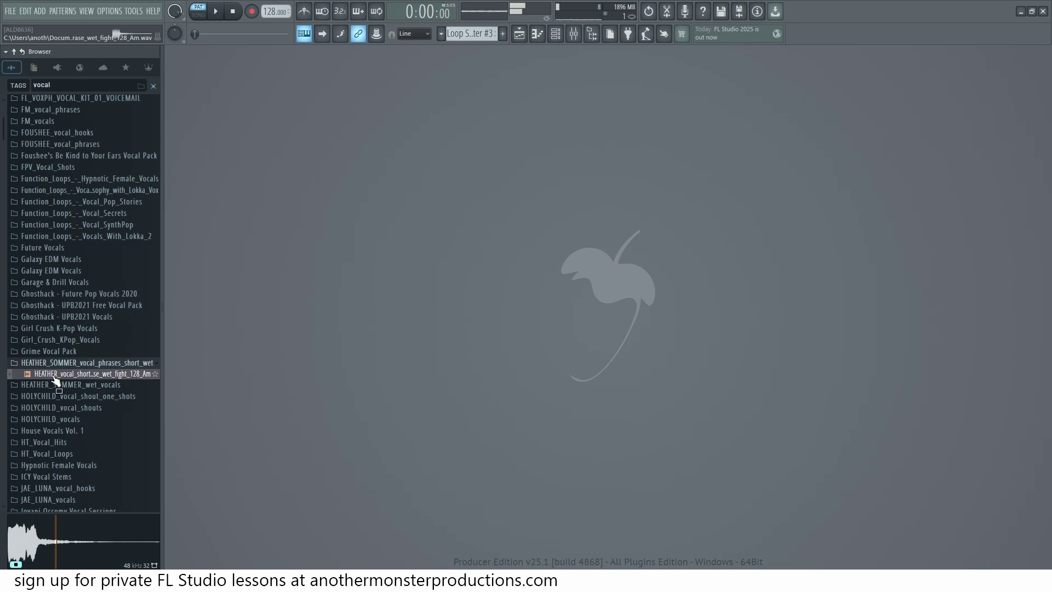
pyautogui.press('F5')
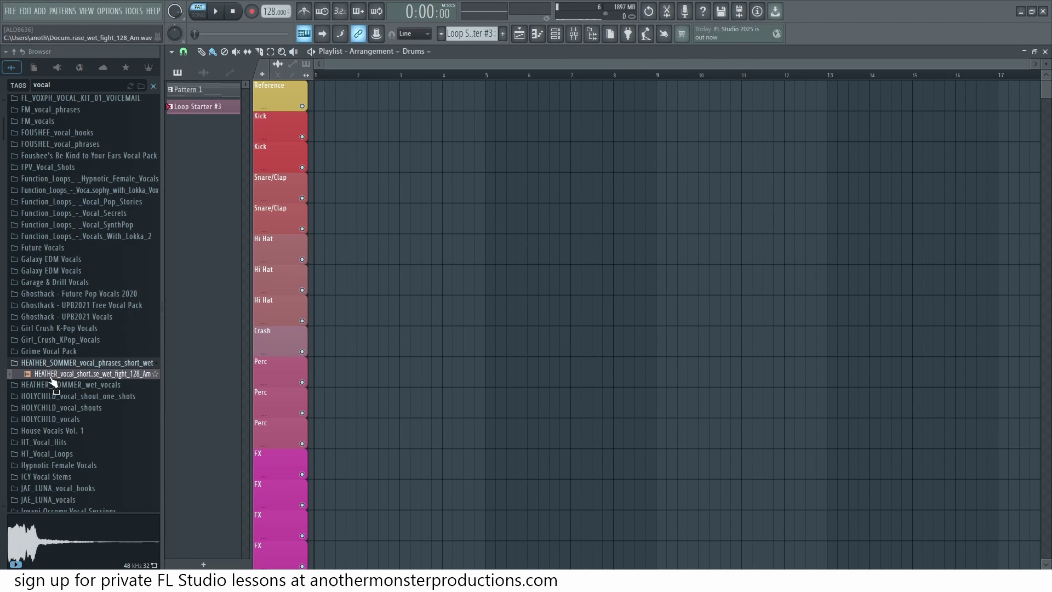
pyautogui.moveTo(44, 375); pyautogui.dragTo(42, 377)
pyautogui.moveTo(54, 378); pyautogui.dragTo(260, 405)
# Open the placed vocal clip's channel settings and send its sample to the audio editor.
pyautogui.rightClick(322, 409)
pyautogui.click(345, 479)
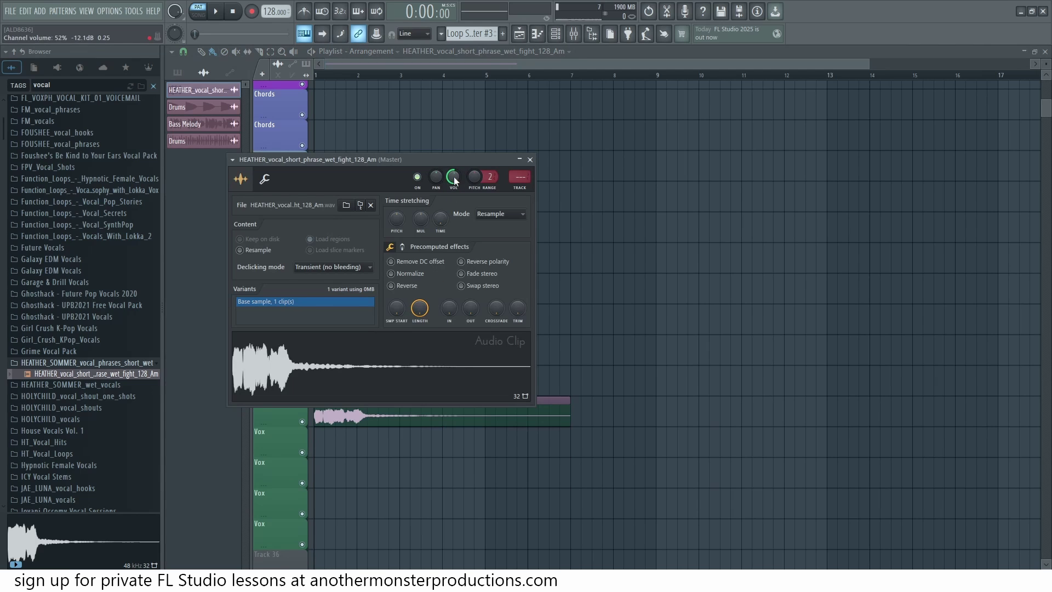
pyautogui.rightClick(290, 361)
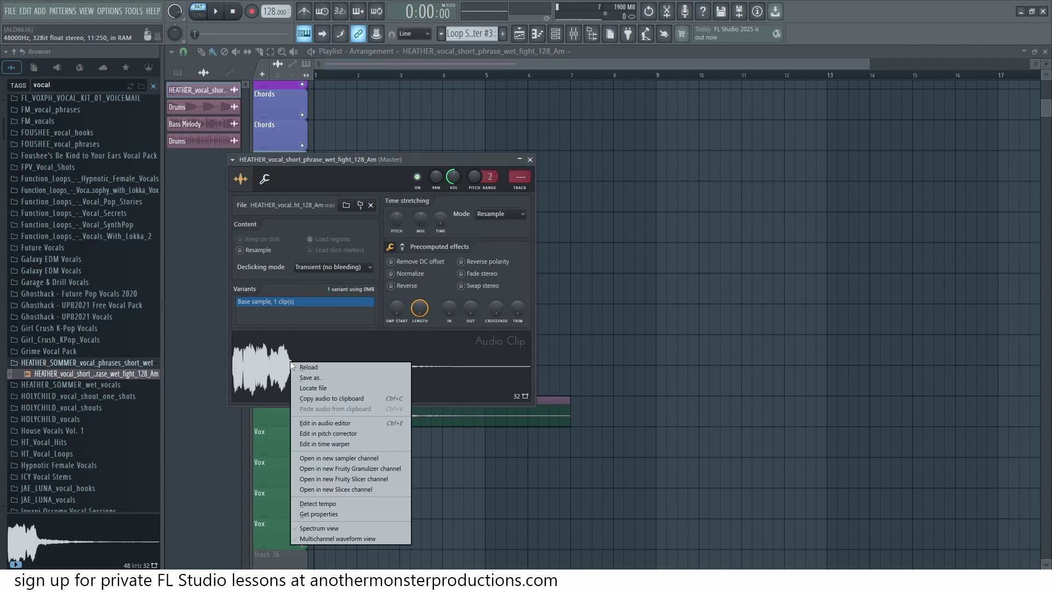
pyautogui.click(328, 422)
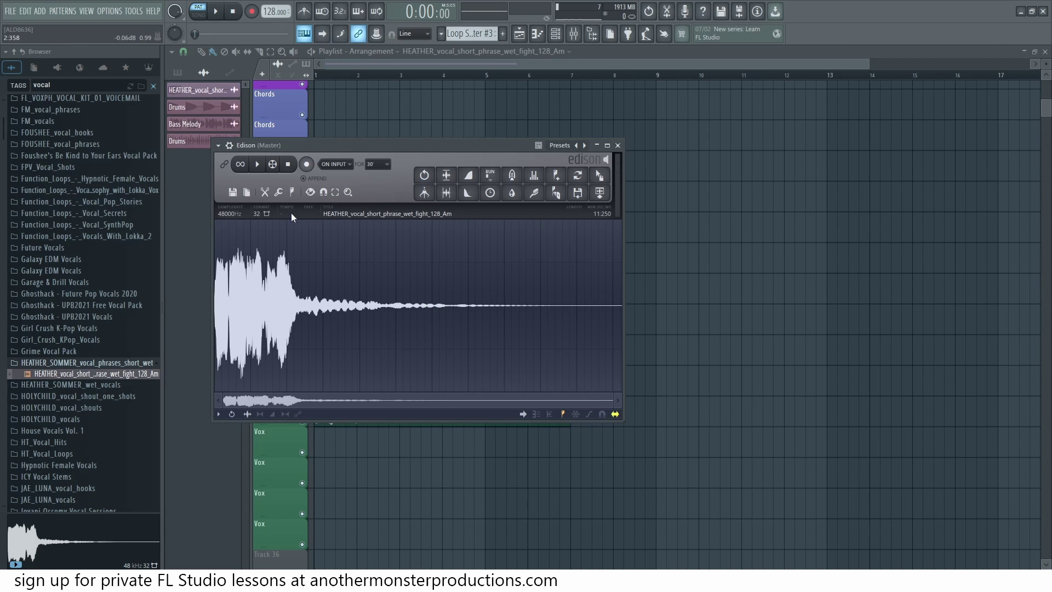
# Run Deverb on the vocal sample in Edison, choosing a profile other than General.
pyautogui.click(280, 193)
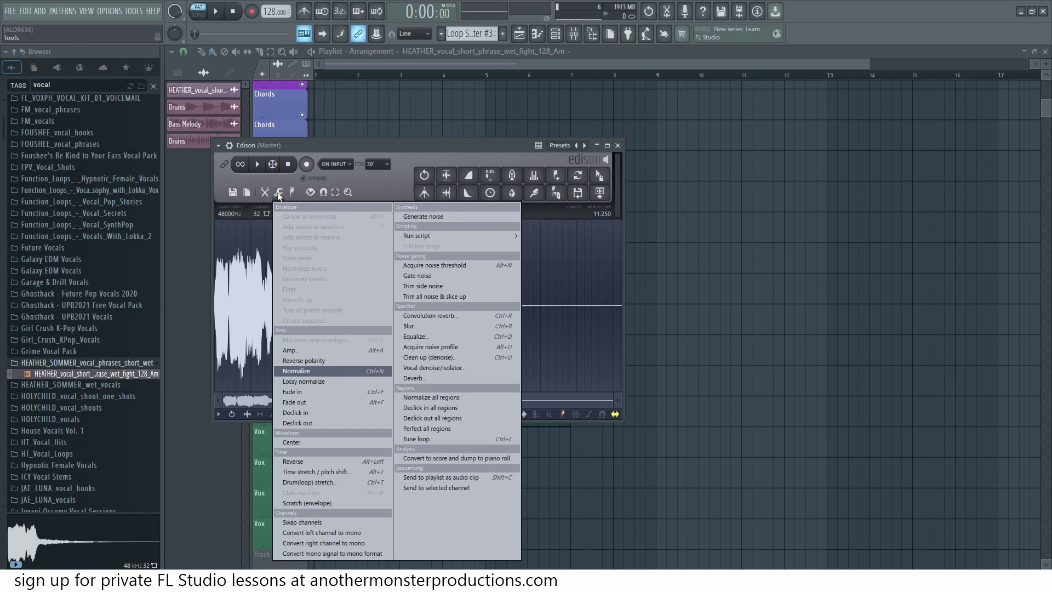
pyautogui.click(425, 379)
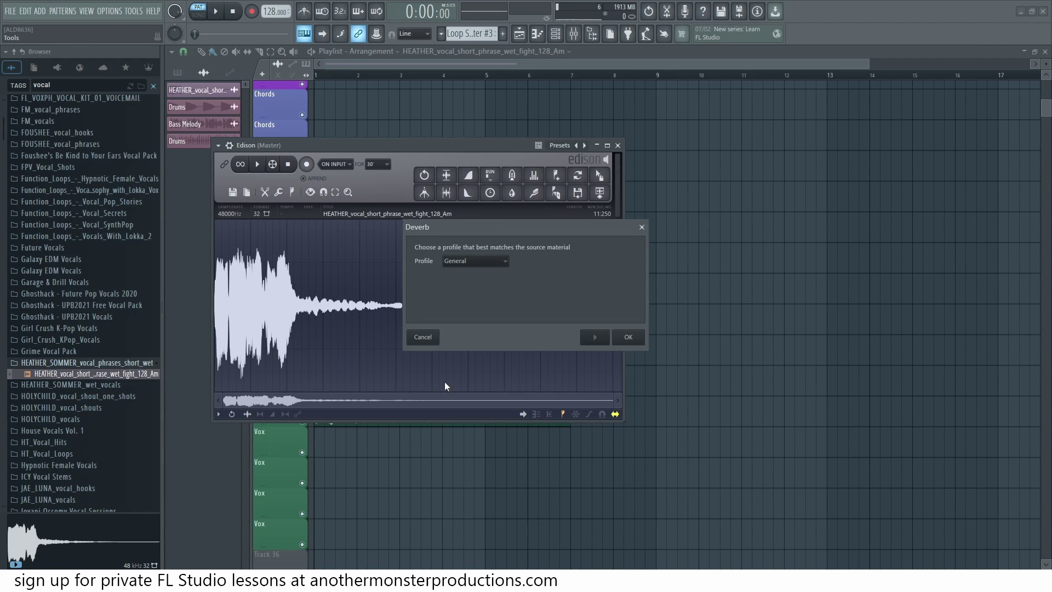
pyautogui.click(495, 261)
pyautogui.click(470, 282)
pyautogui.click(628, 337)
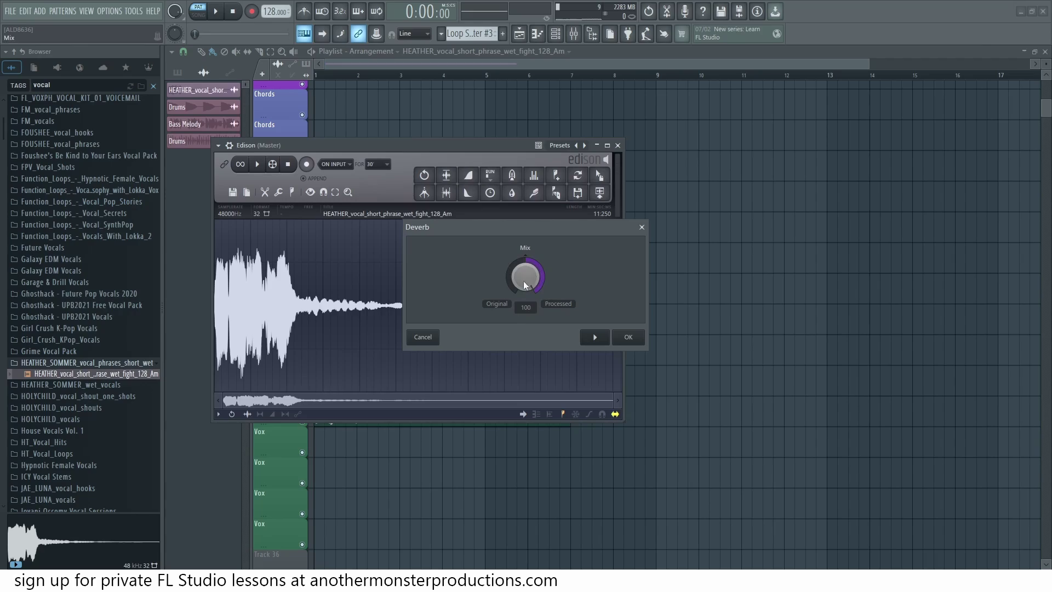
# Audition the Deverb result on the vocal with the mix at 100.
pyautogui.moveTo(524, 280); pyautogui.dragTo(523, 290)
pyautogui.click(595, 338)
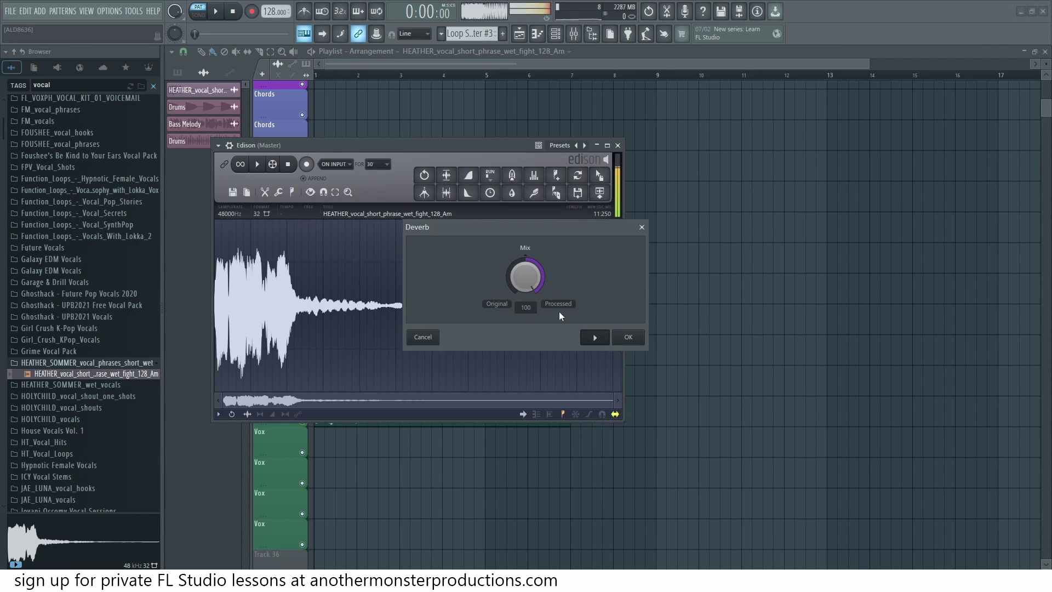
pyautogui.click(594, 337)
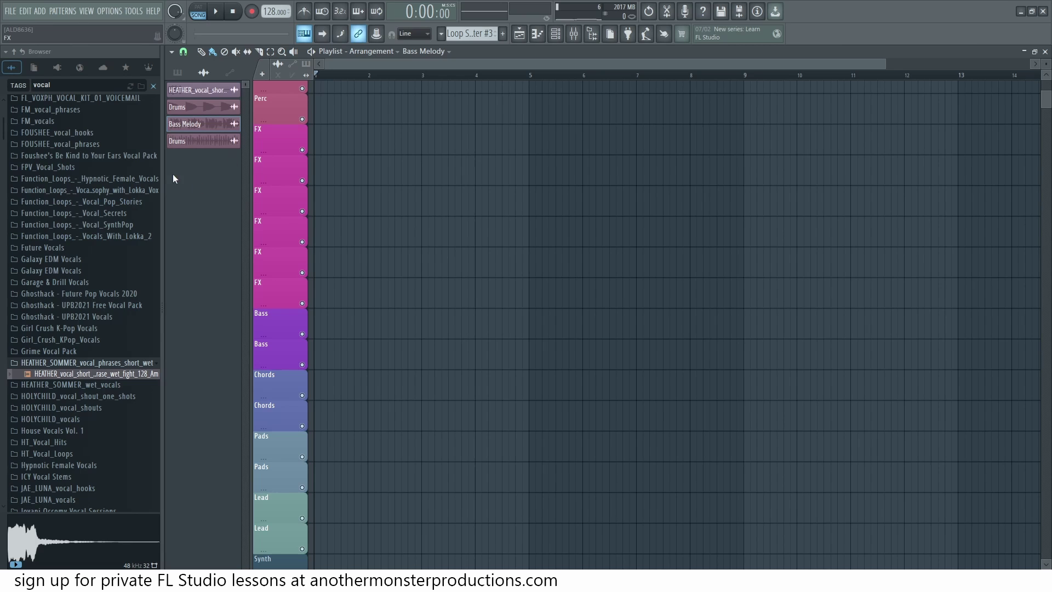
# Place the lower Drums audio clip at bar 1 of the first Perc track and slice it at bars 2 and 3.
pyautogui.moveTo(198, 148); pyautogui.dragTo(333, 110)
pyautogui.scroll(4, 468, 215)
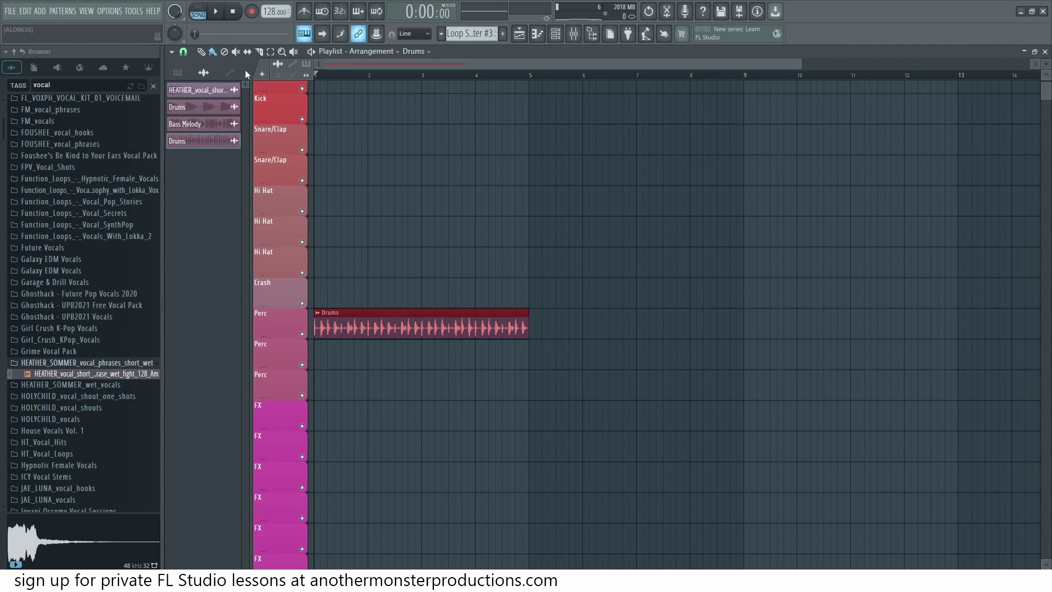
pyautogui.click(376, 336)
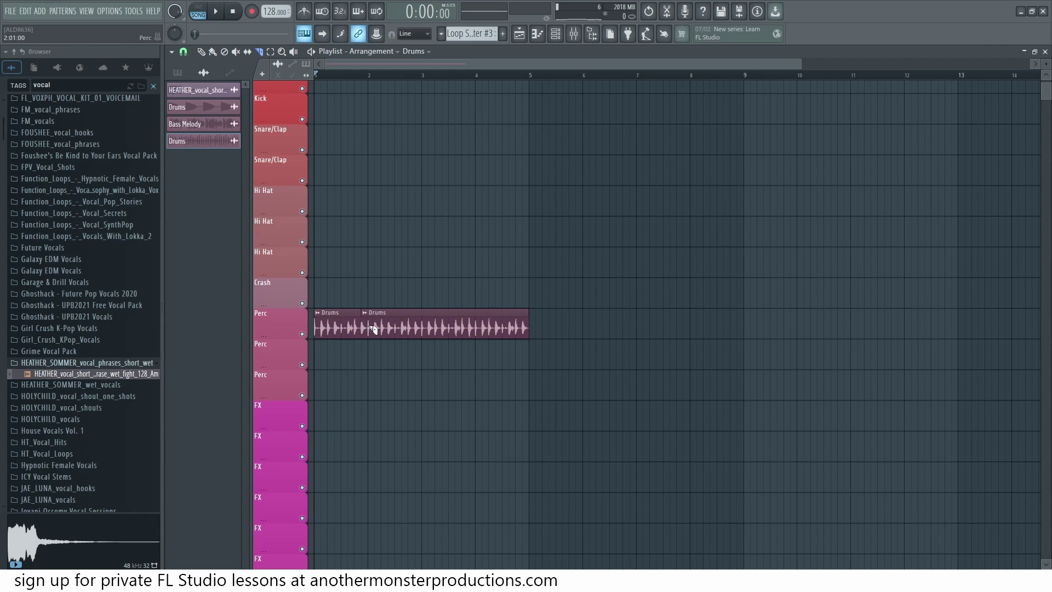
pyautogui.click(372, 330)
# Move the last drum slice to bar 4, extend the preceding slice to meet it, and play the result.
pyautogui.moveTo(454, 325); pyautogui.dragTo(508, 326)
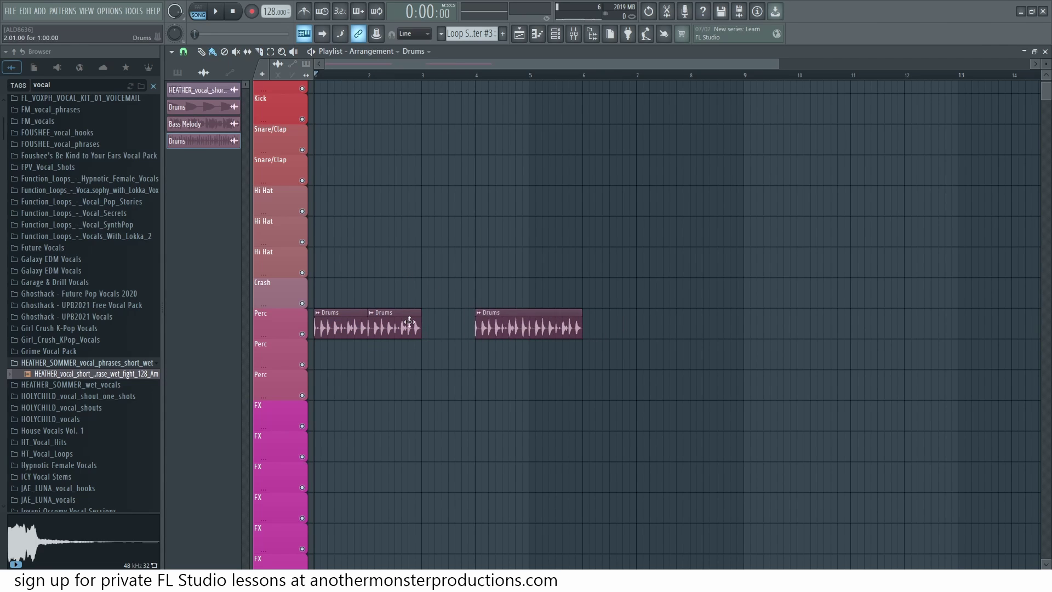
pyautogui.moveTo(421, 326); pyautogui.dragTo(475, 326)
pyautogui.press('space')
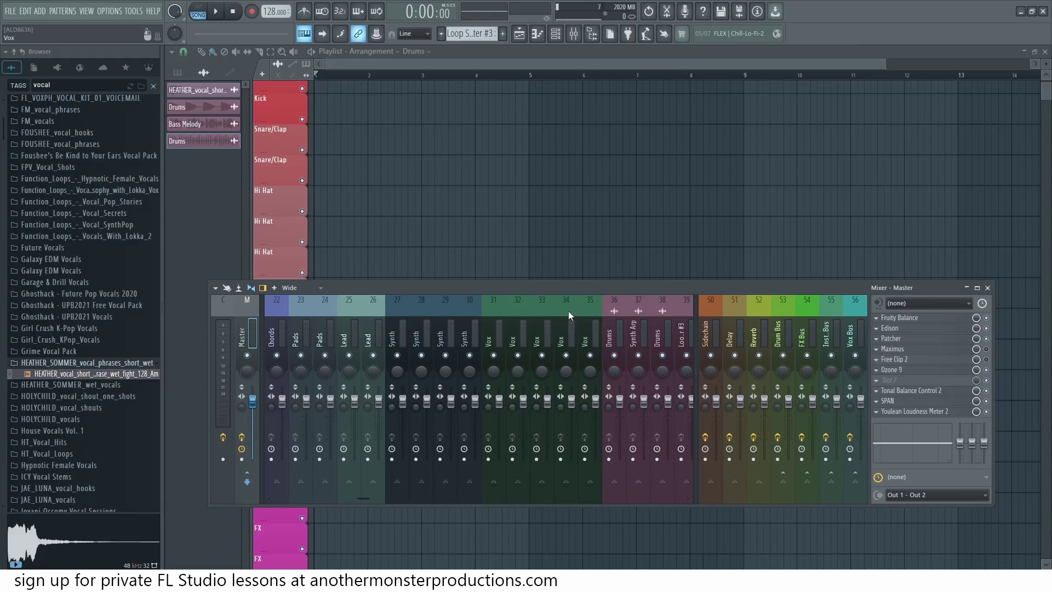
# Load the Emphasis plugin into effect slot 7 of the Master track and move its window toward the middle of the workspace.
pyautogui.click(906, 382)
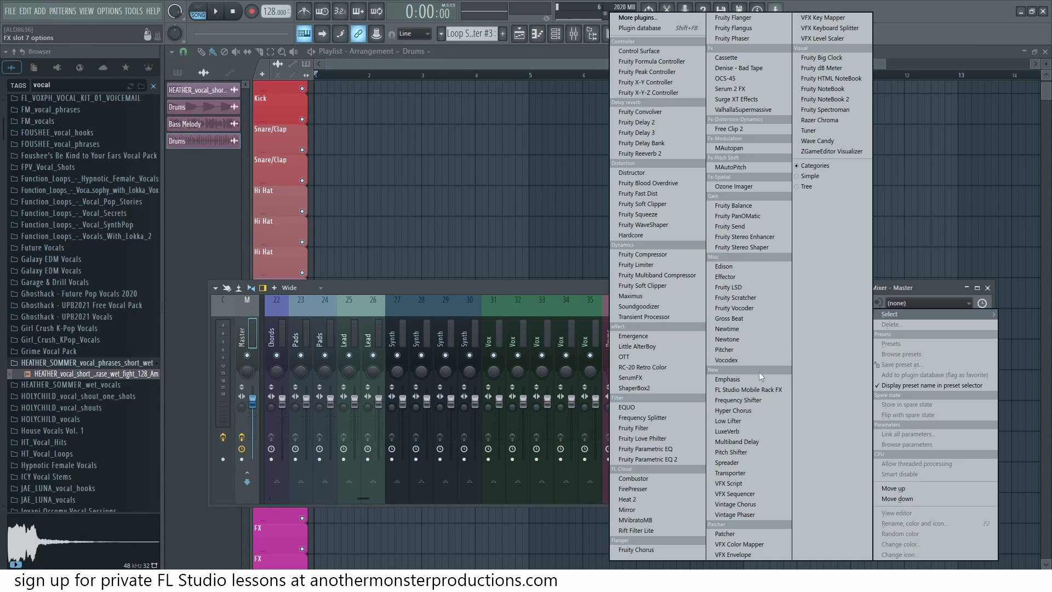
pyautogui.click(732, 380)
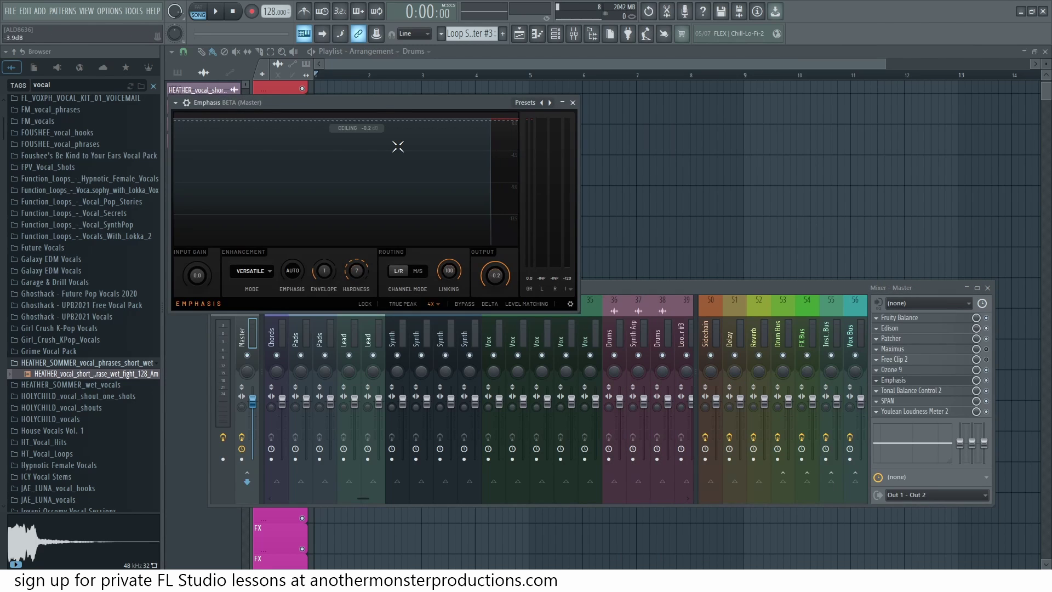
pyautogui.moveTo(387, 103); pyautogui.dragTo(520, 196)
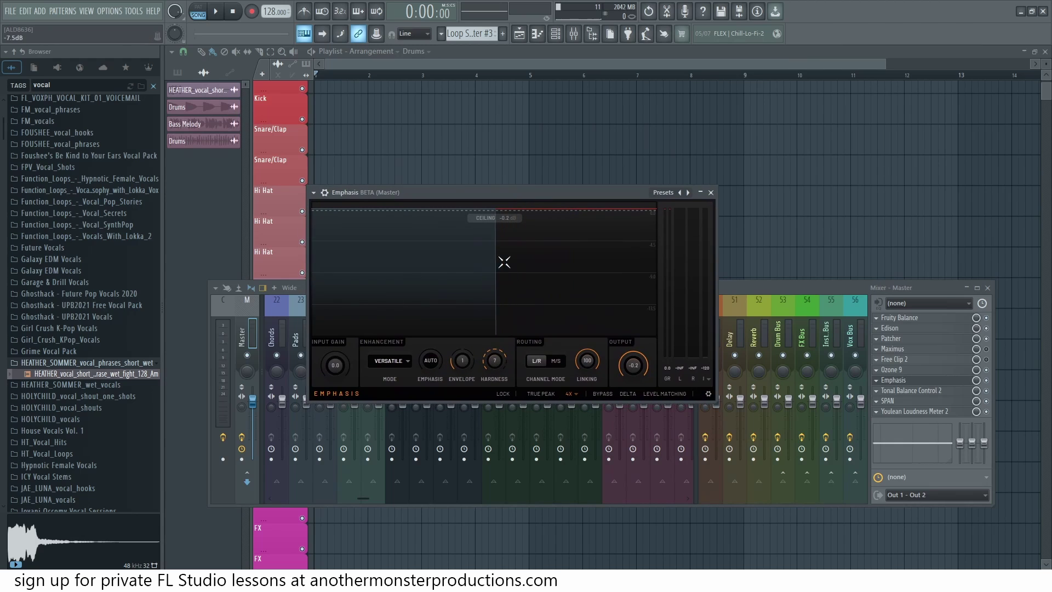